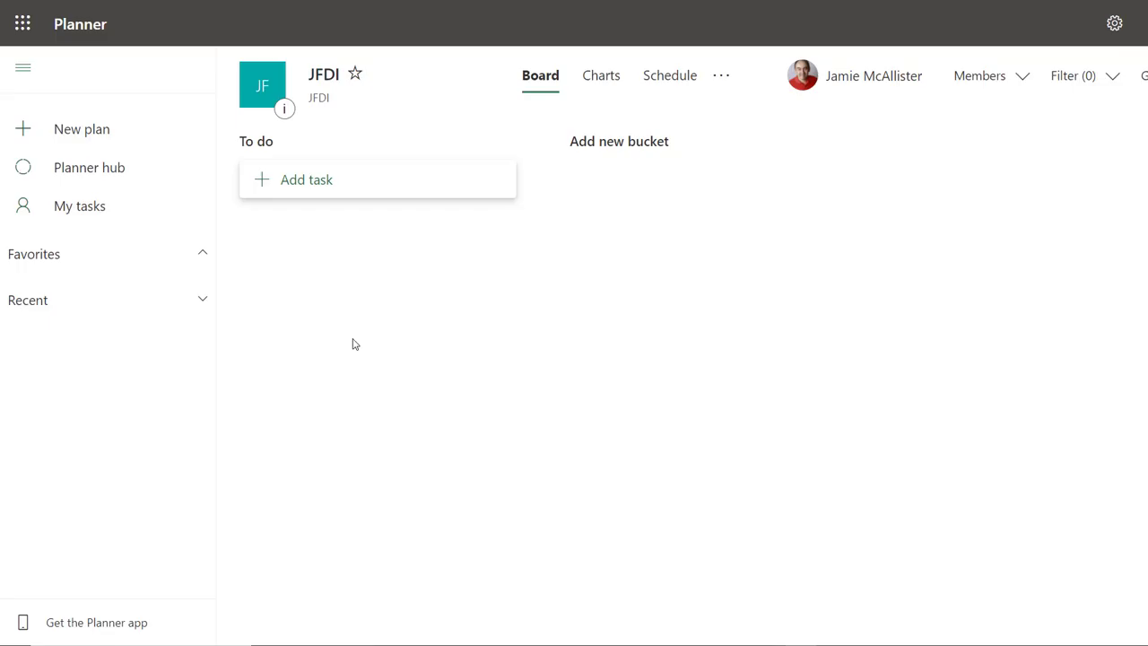
Step: Add the task "Check the seals on the Electrics Cabinet" to the To do bucket with a due date of April 30
{"action": "left_click", "coordinate": [303, 183]}
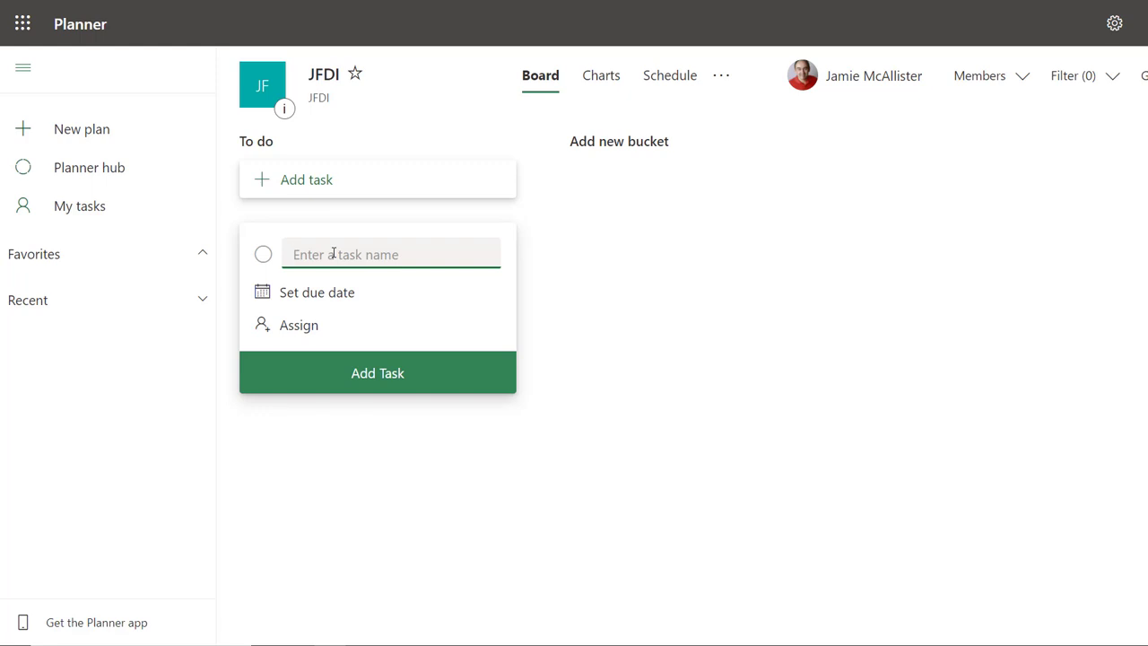
{"action": "type", "text": "Chec"}
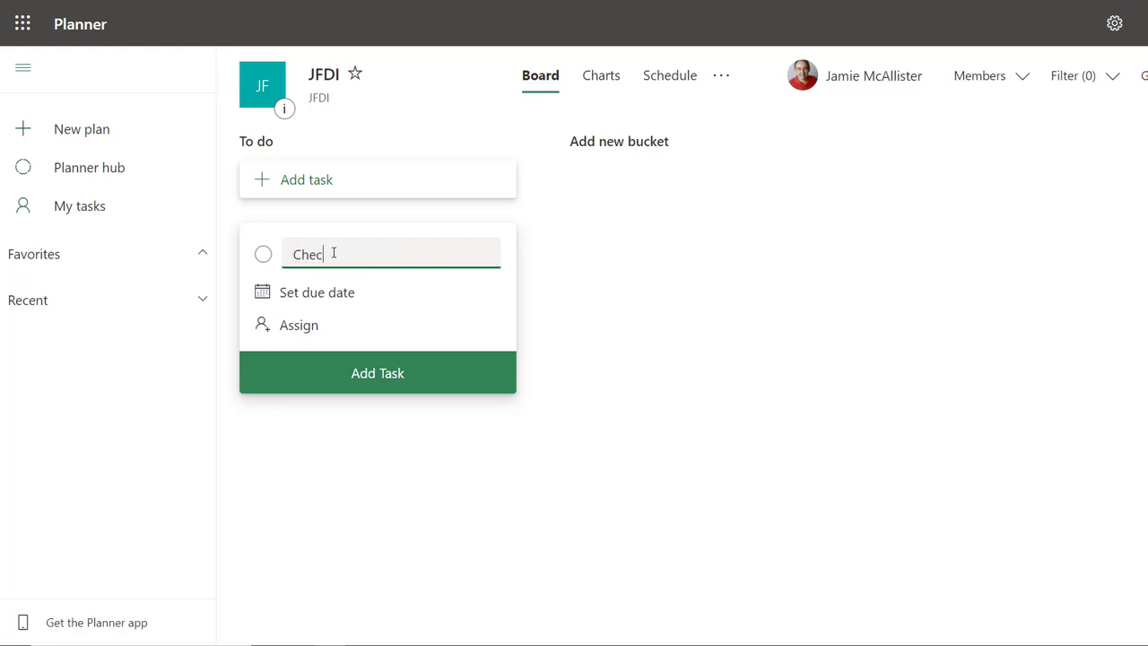
{"action": "type", "text": "k the seals on the "}
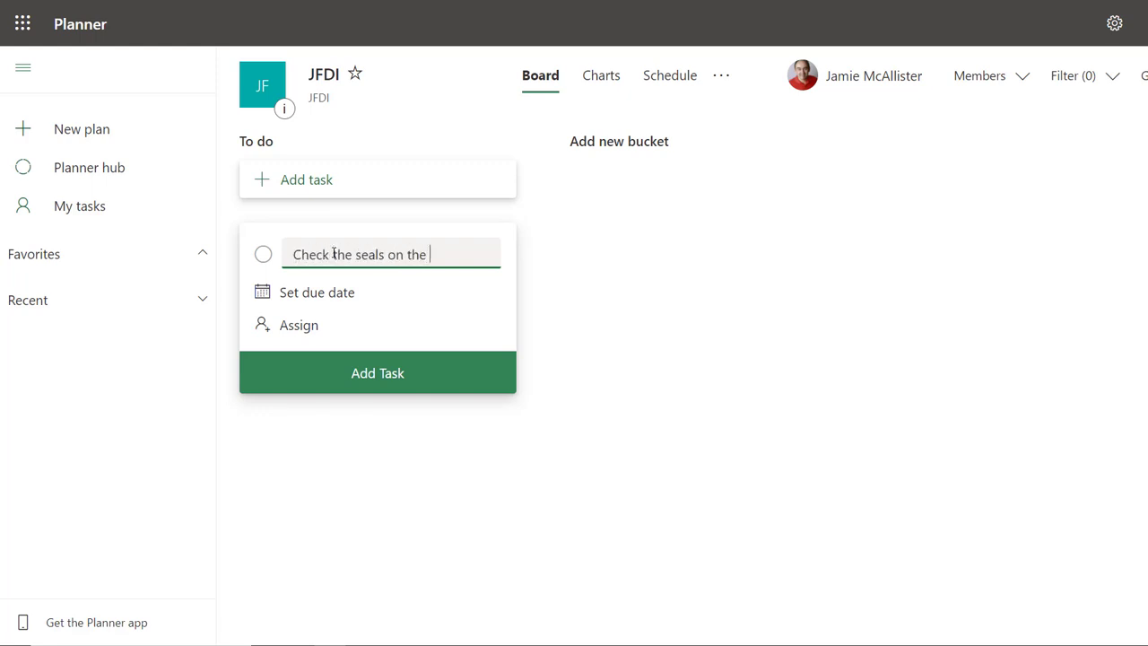
{"action": "type", "text": "Electrics Cabinet"}
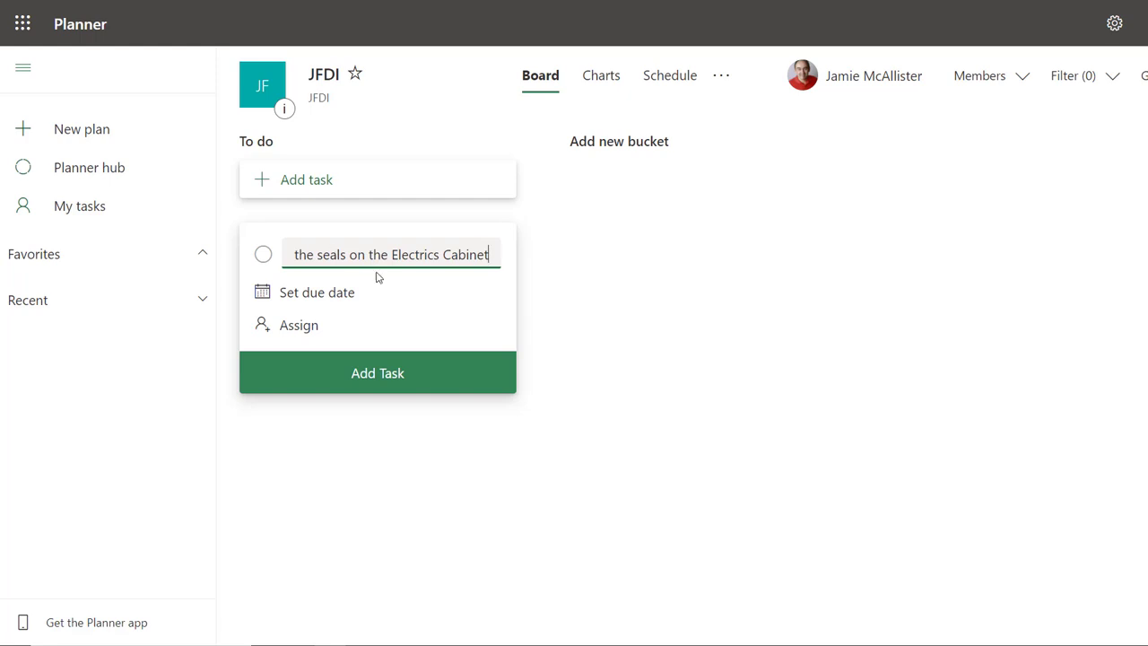
{"action": "left_click", "coordinate": [329, 297]}
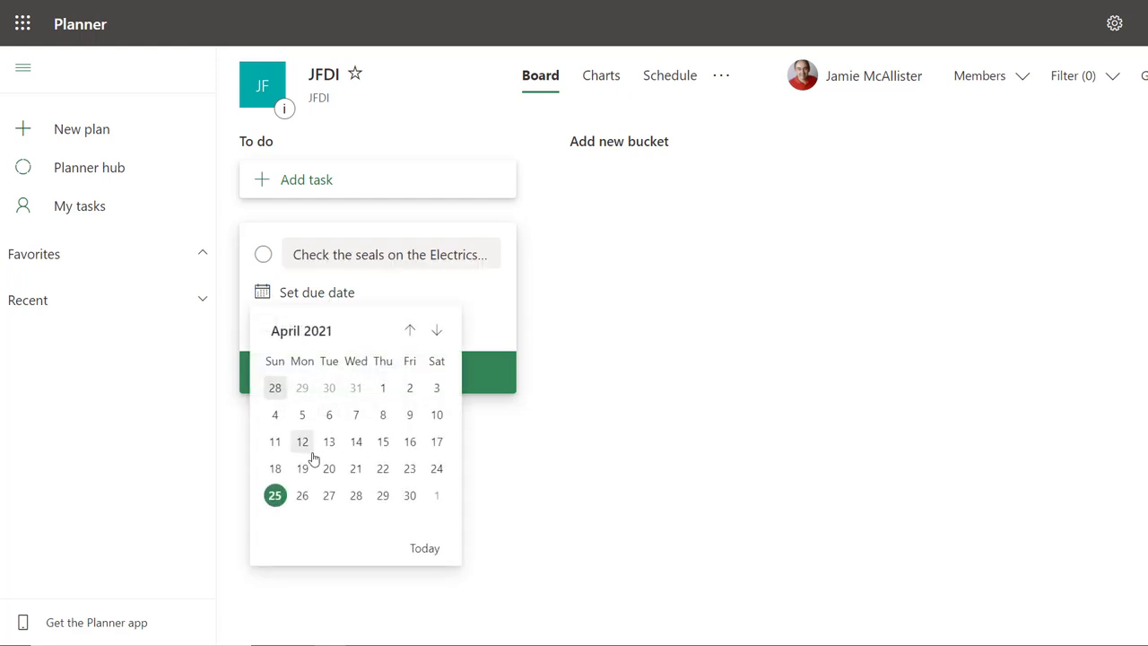
{"action": "left_click", "coordinate": [409, 499]}
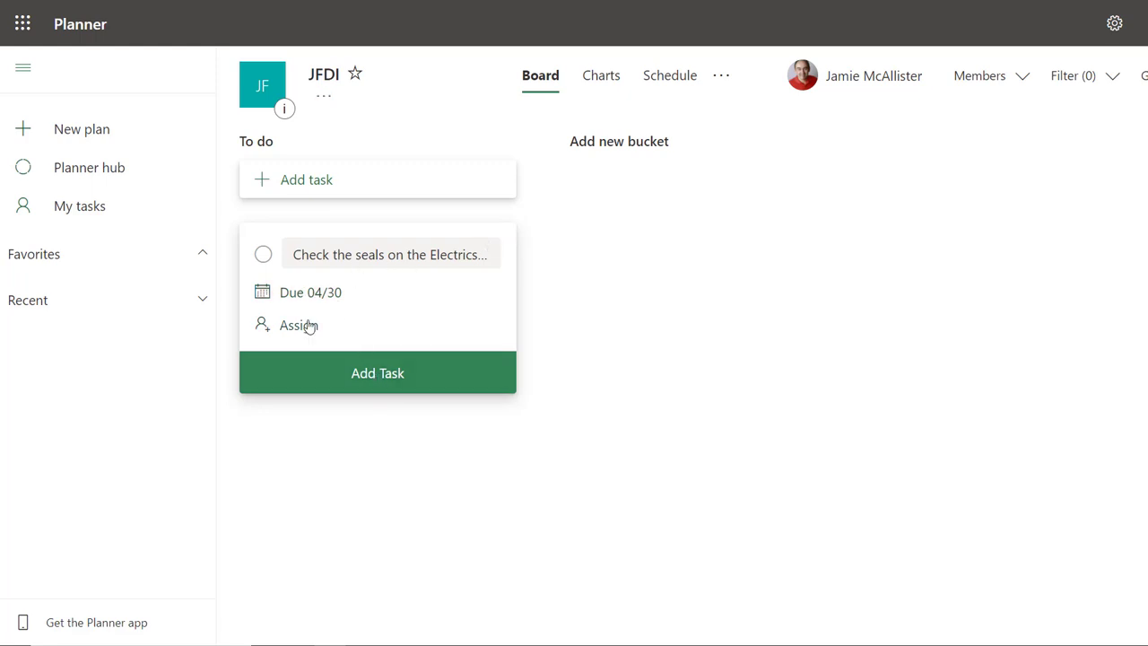
{"action": "left_click", "coordinate": [376, 375]}
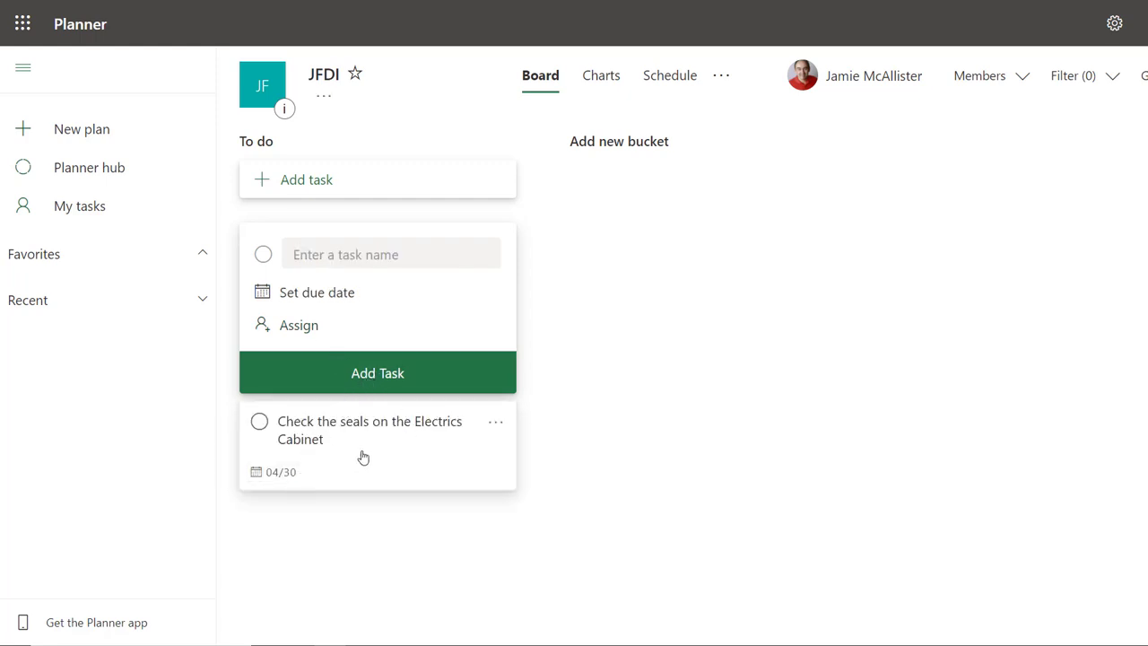
{"action": "left_click", "coordinate": [494, 426]}
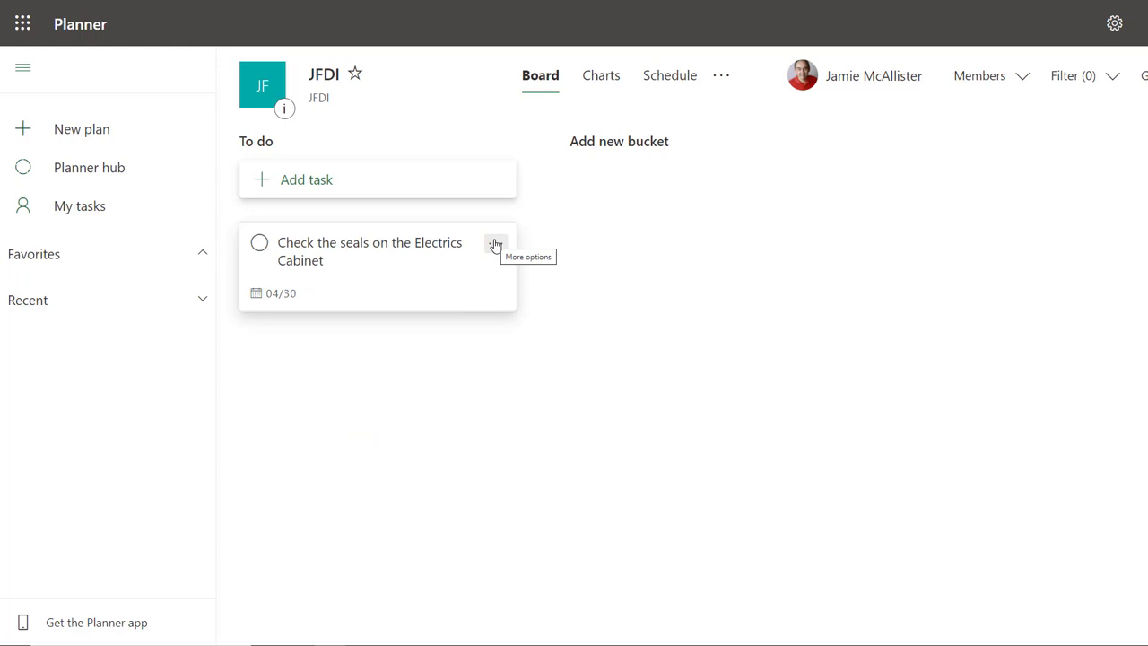
{"action": "left_click", "coordinate": [493, 246]}
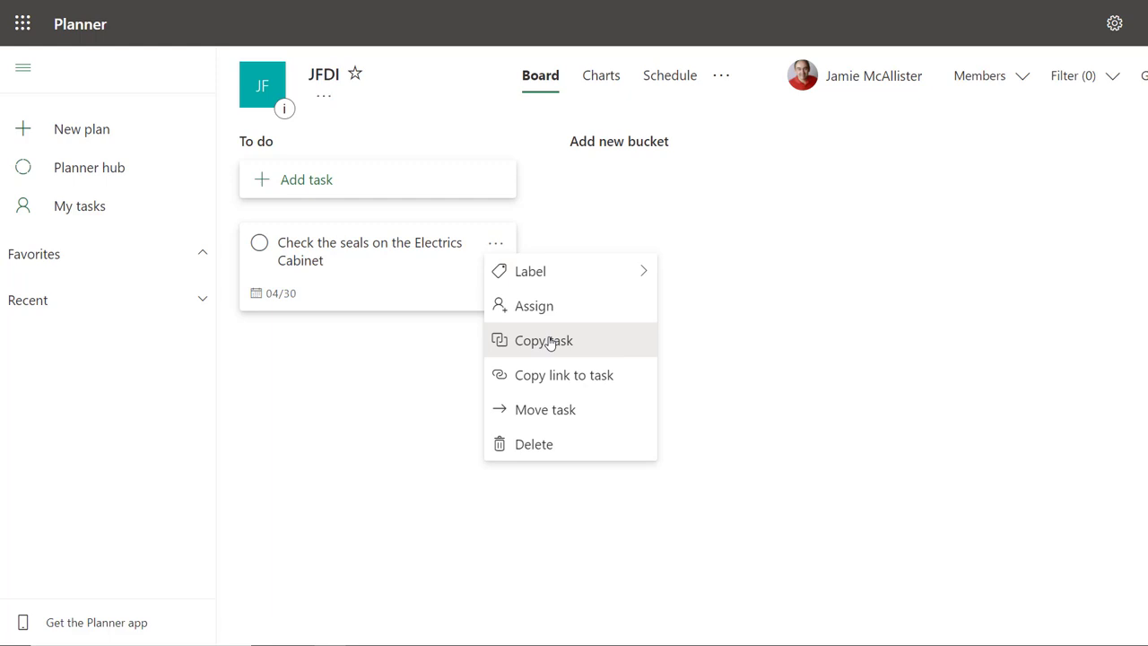
{"action": "left_click", "coordinate": [325, 351]}
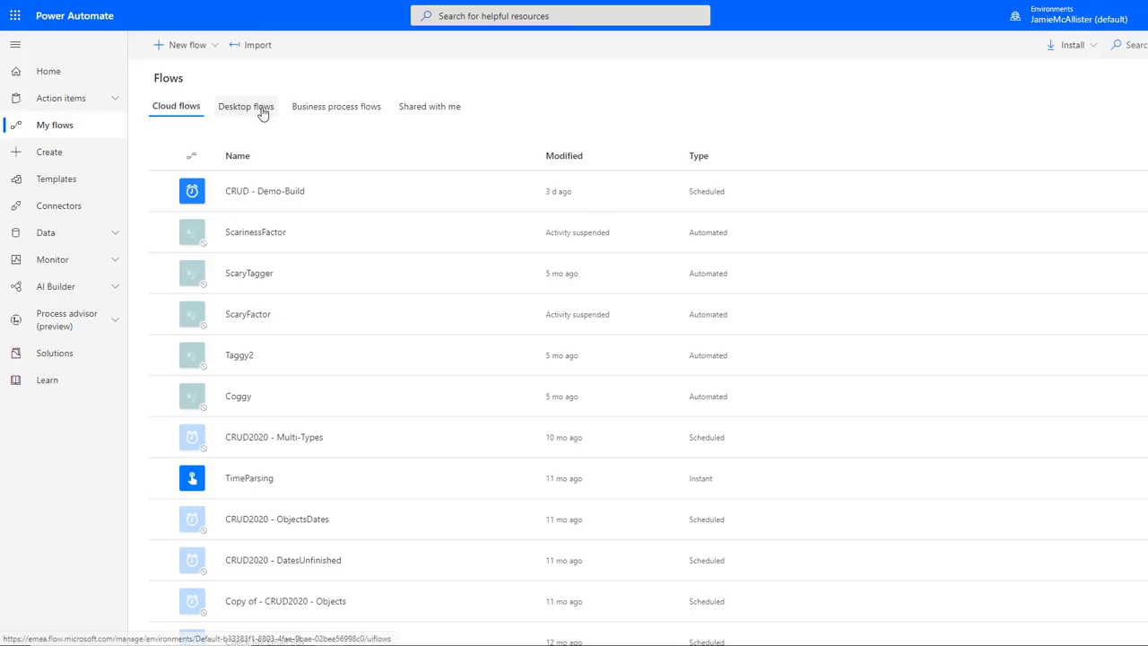
Step: In Power Automate, create a scheduled cloud flow named CheckElectrics that repeats every 1 month
{"action": "left_click", "coordinate": [216, 46]}
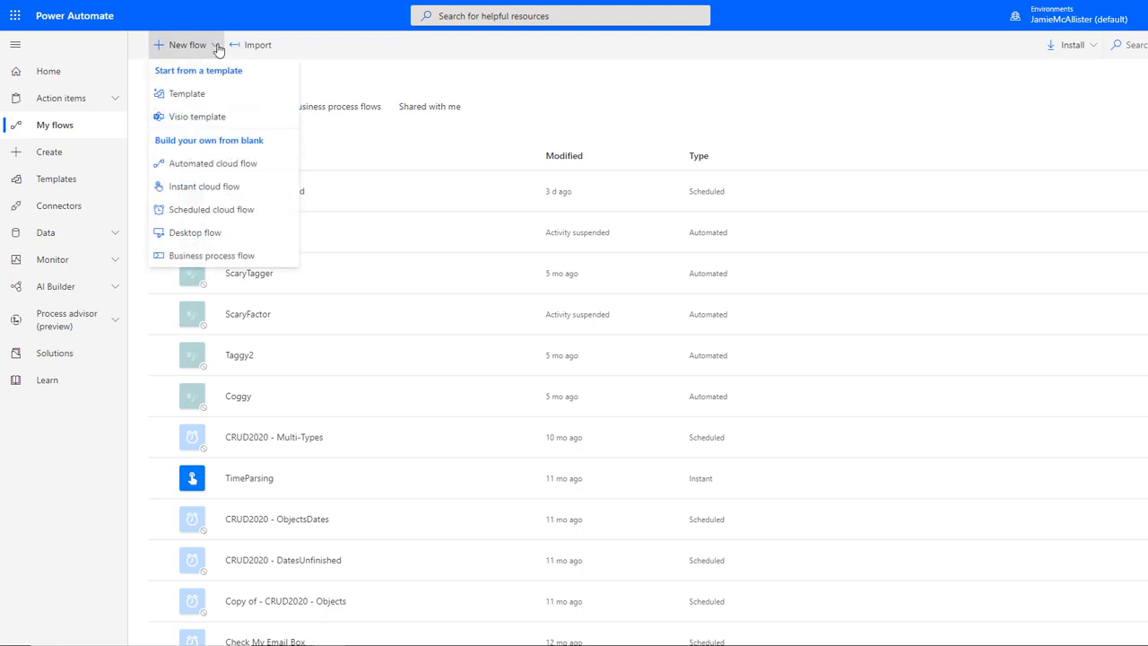
{"action": "left_click", "coordinate": [205, 211]}
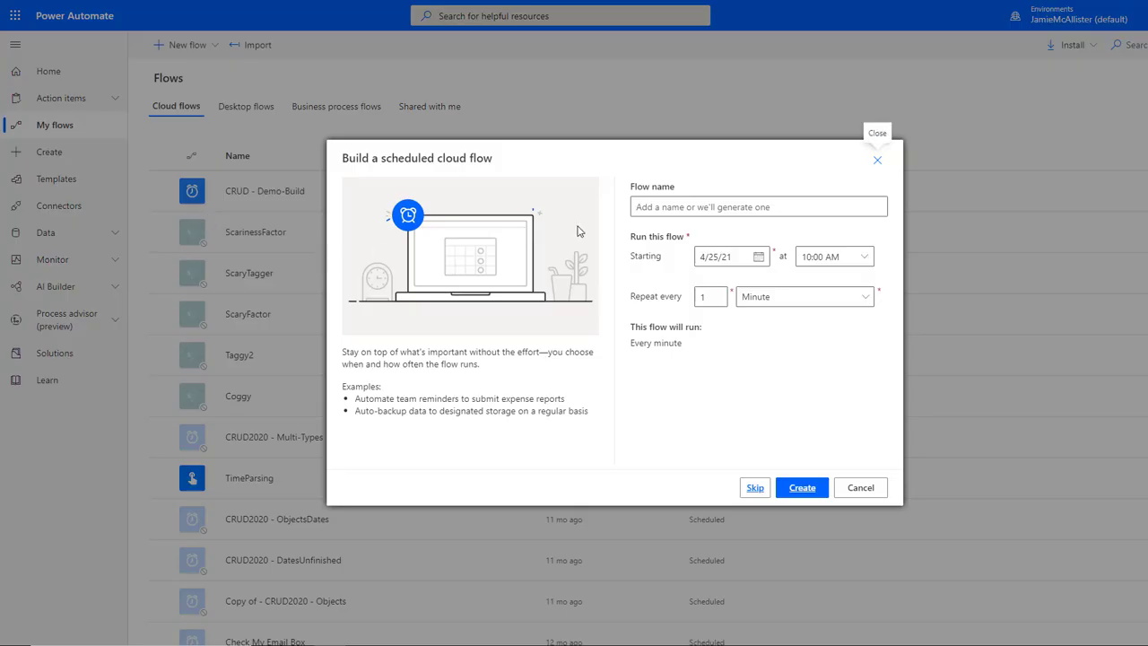
{"action": "left_click", "coordinate": [652, 208]}
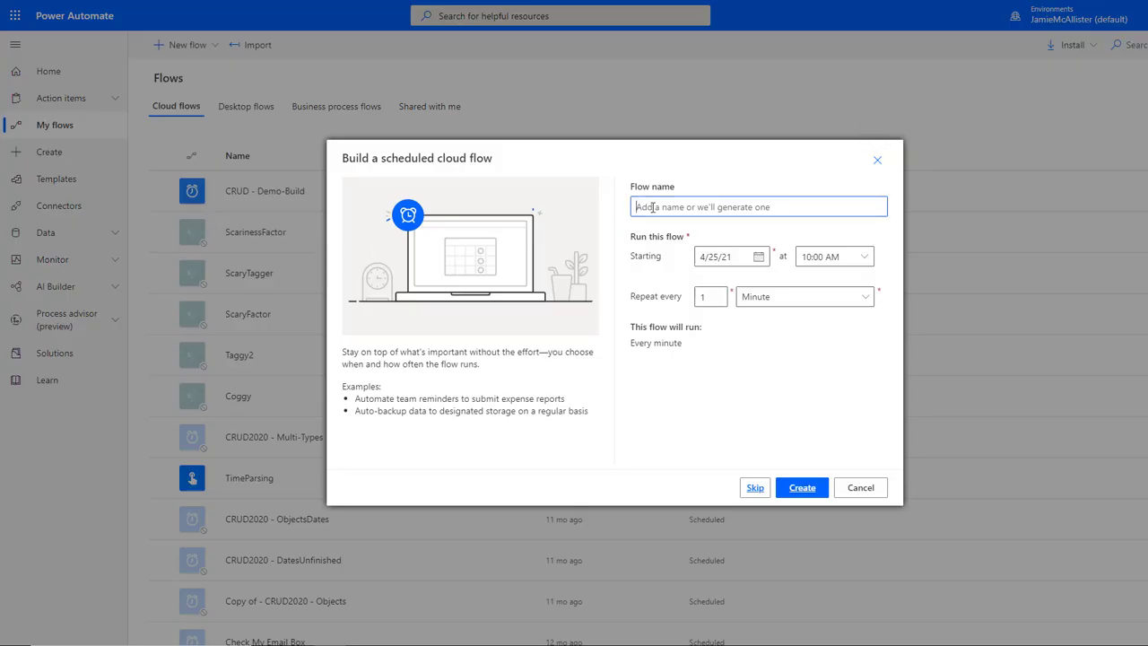
{"action": "type", "text": "CheckElectrics"}
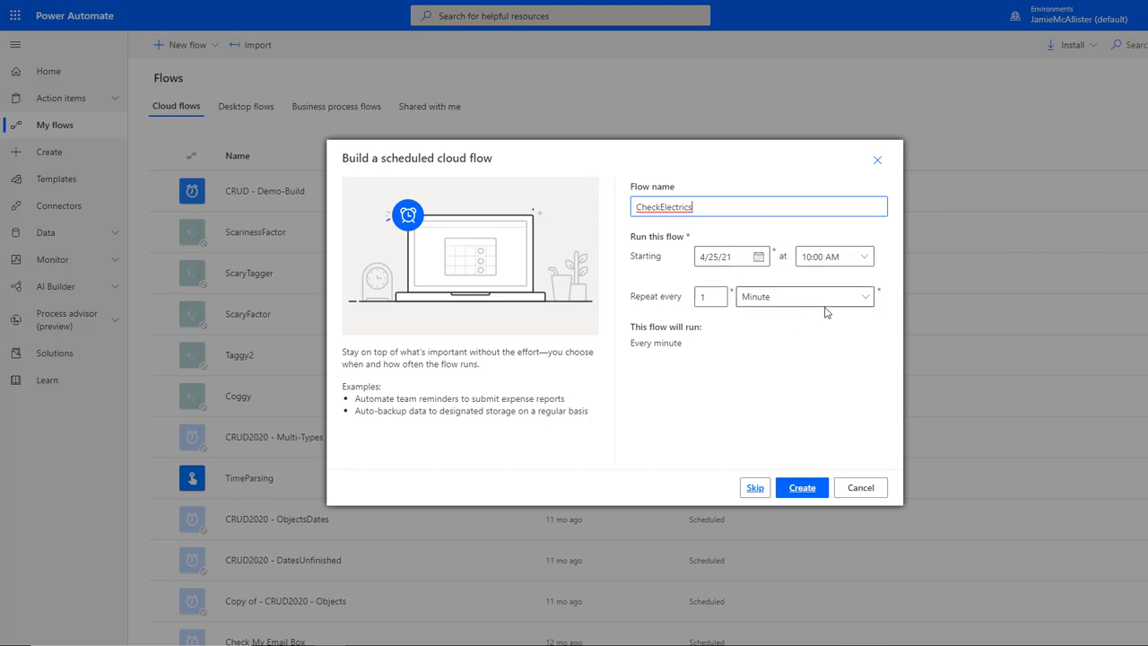
{"action": "left_click", "coordinate": [797, 300]}
{"action": "left_click", "coordinate": [795, 318]}
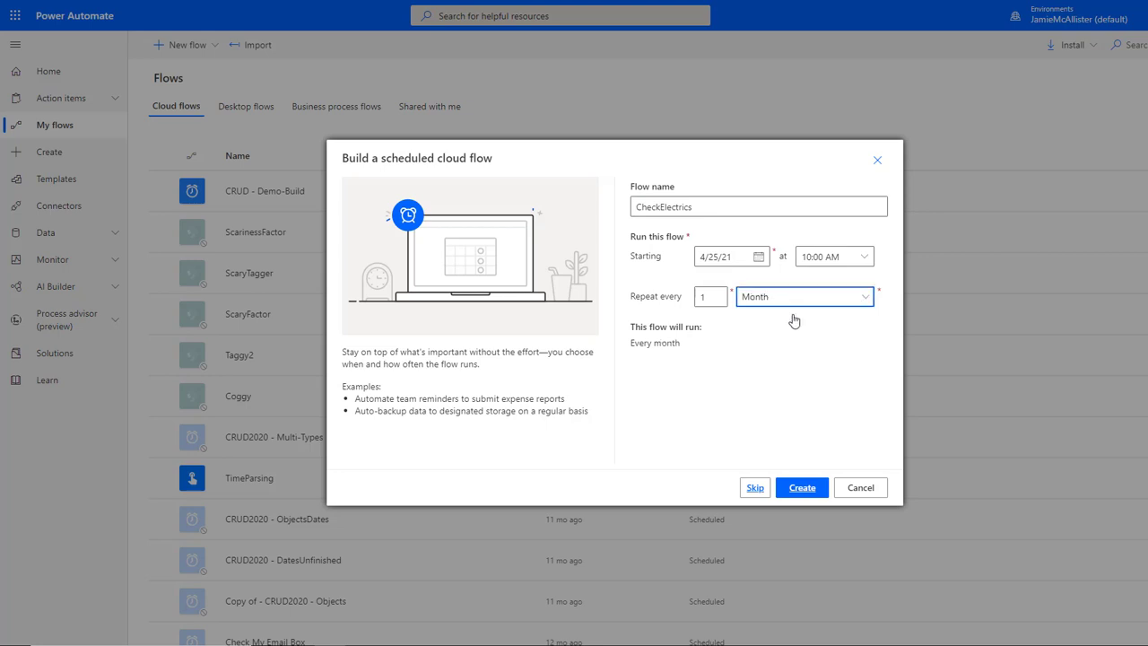
{"action": "left_click", "coordinate": [801, 489]}
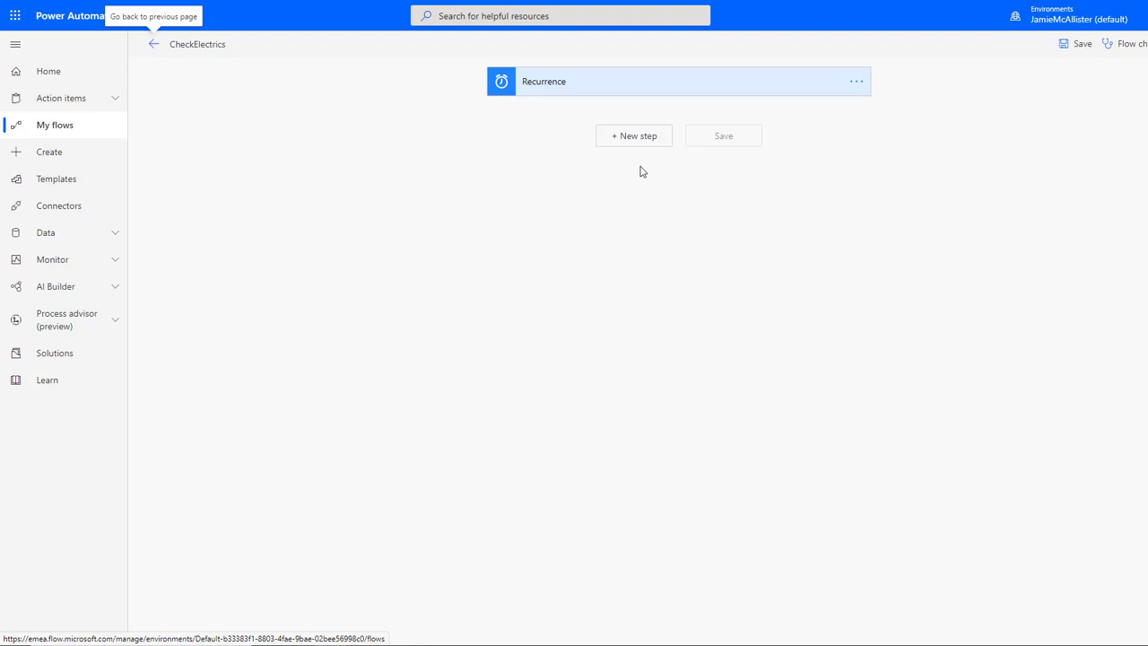
Step: Add the Planner action Create a task (preview) as a new step after the Recurrence trigger
{"action": "left_click", "coordinate": [643, 137]}
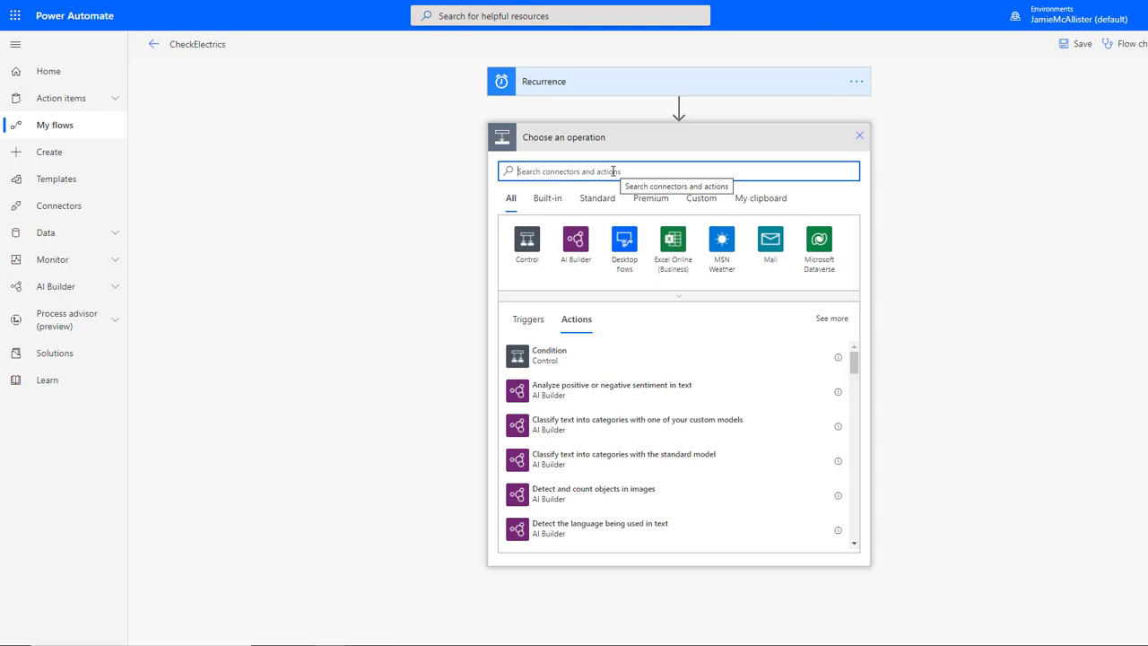
{"action": "type", "text": "planner"}
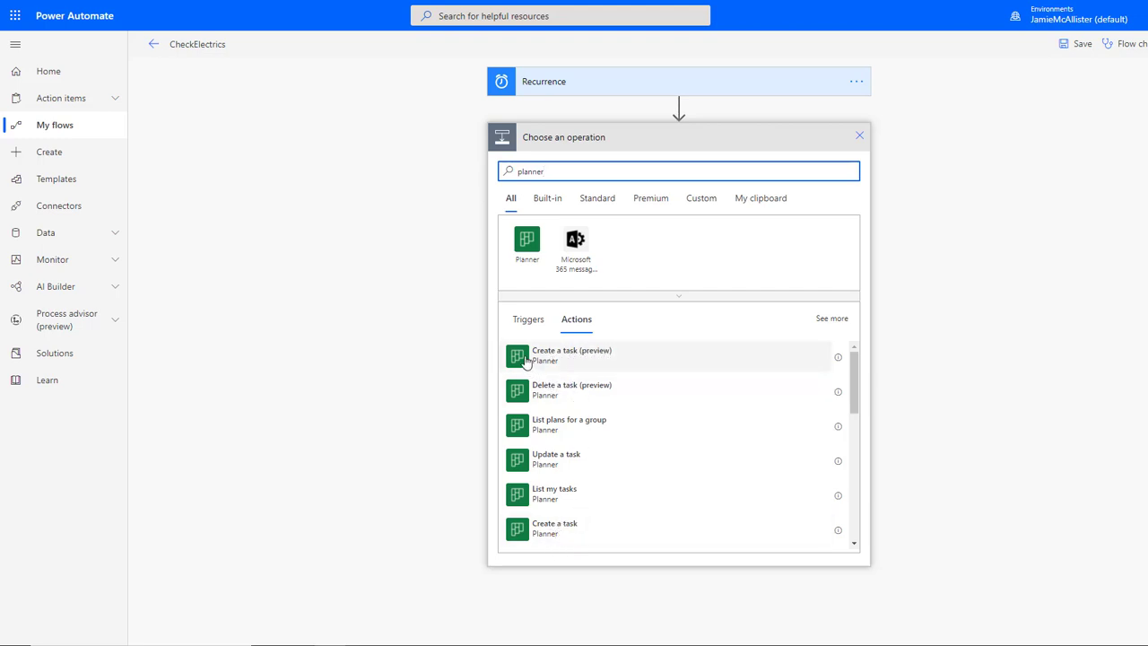
{"action": "left_click", "coordinate": [528, 359]}
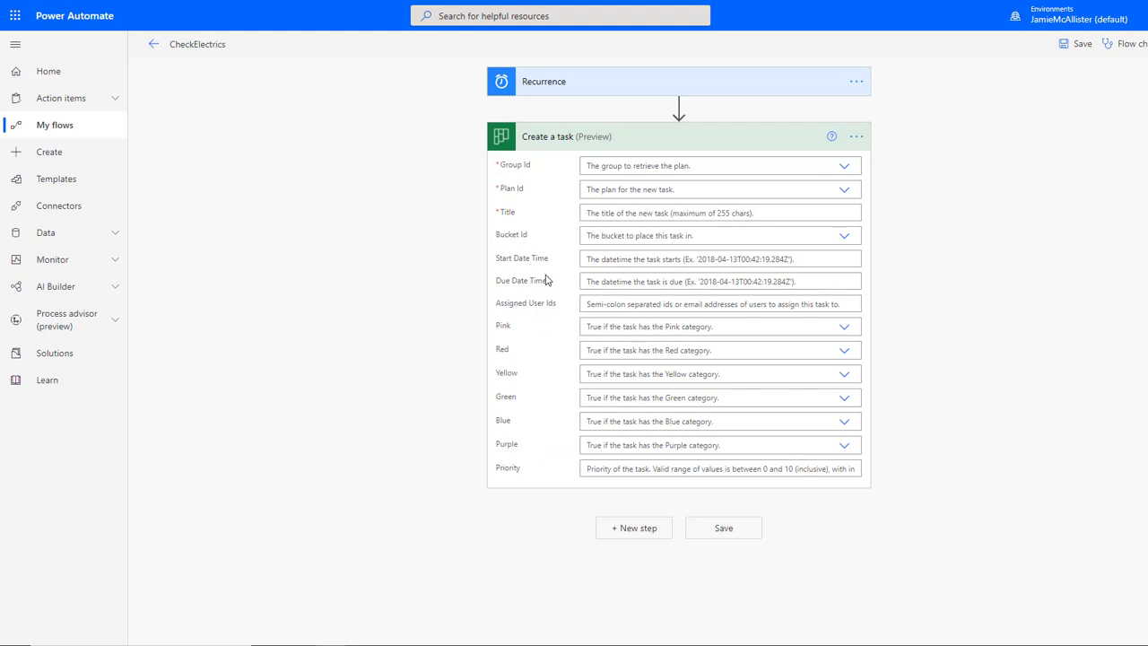
Step: Set the task's group and plan to JFDI, its title to "Check Electrical Cabinet" and its bucket to To do
{"action": "left_click", "coordinate": [637, 165]}
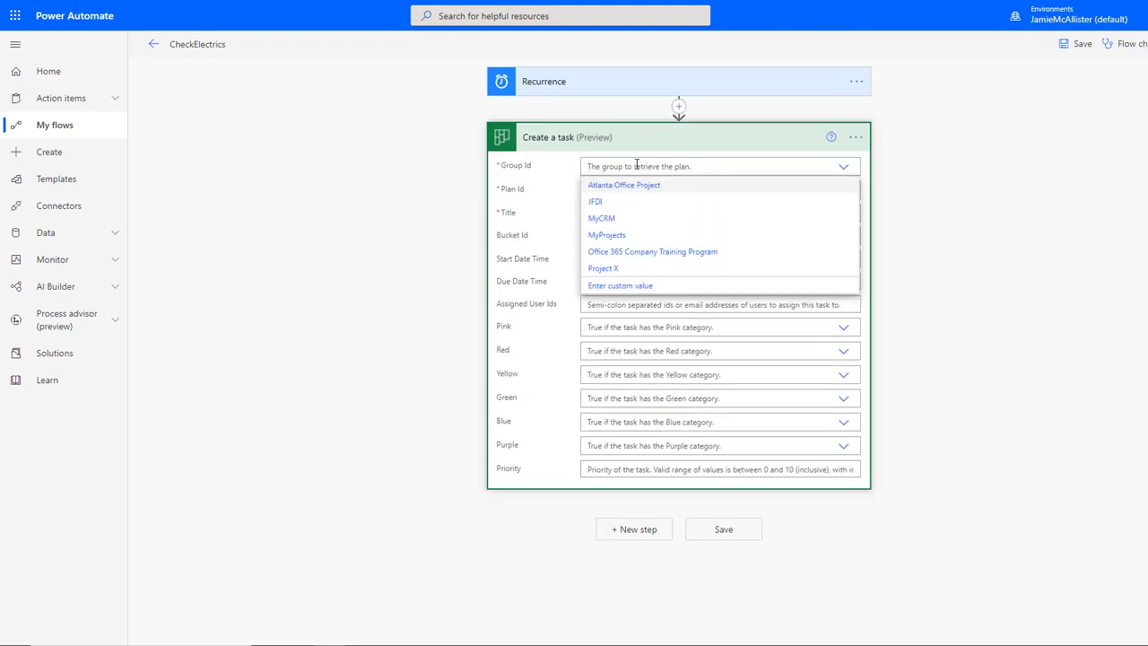
{"action": "left_click", "coordinate": [601, 202]}
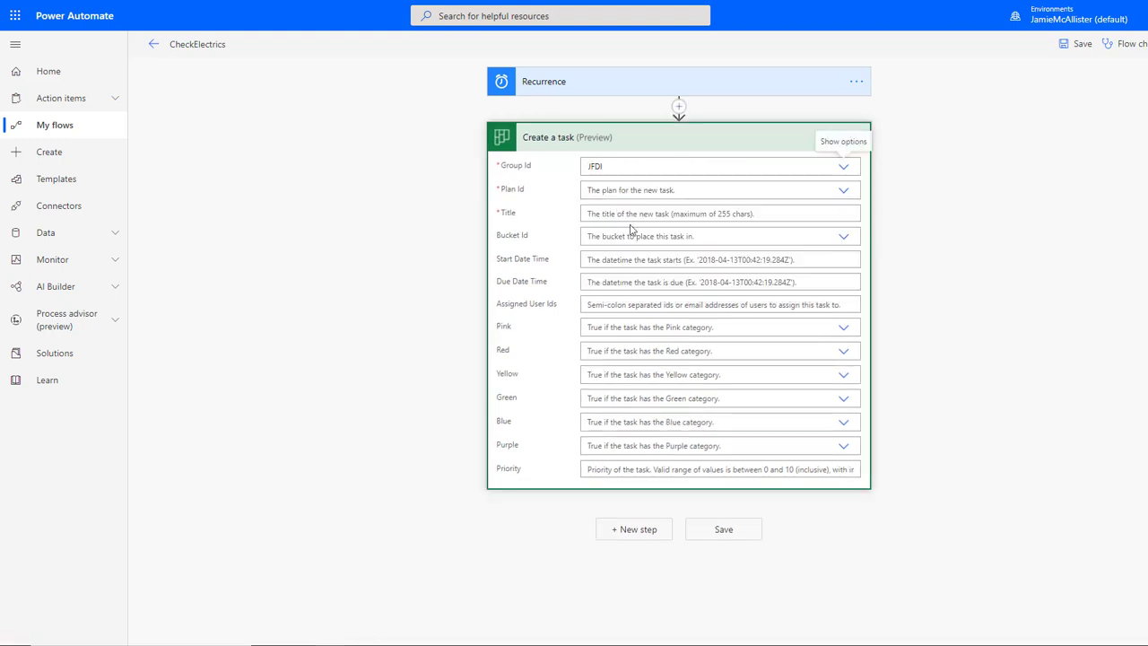
{"action": "left_click", "coordinate": [843, 191]}
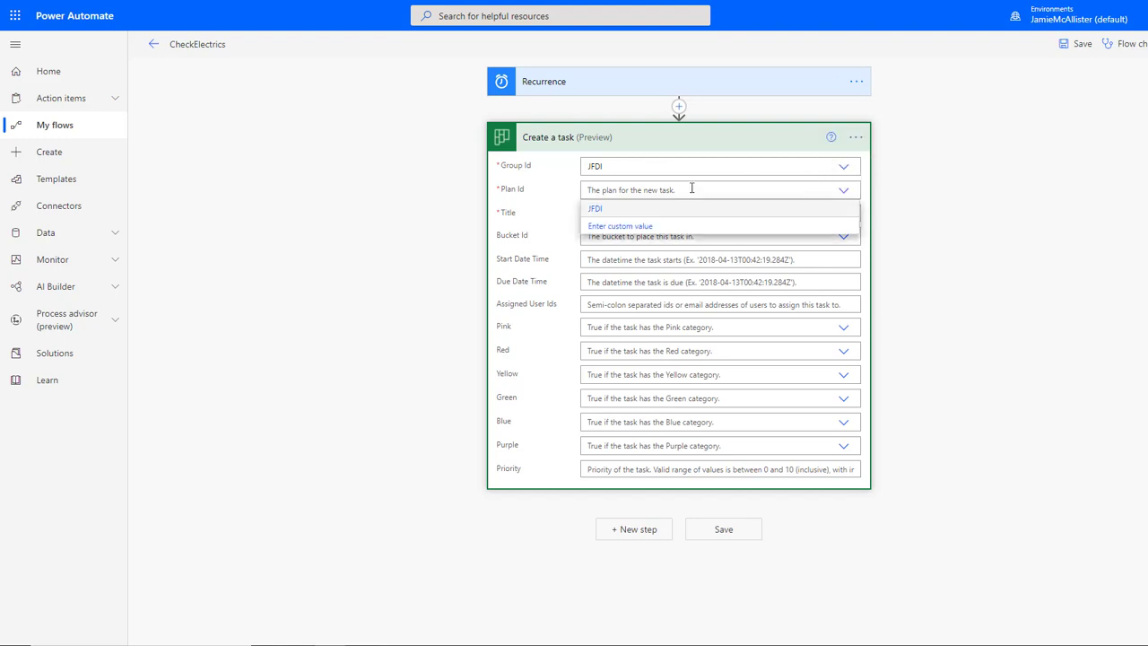
{"action": "left_click", "coordinate": [619, 208]}
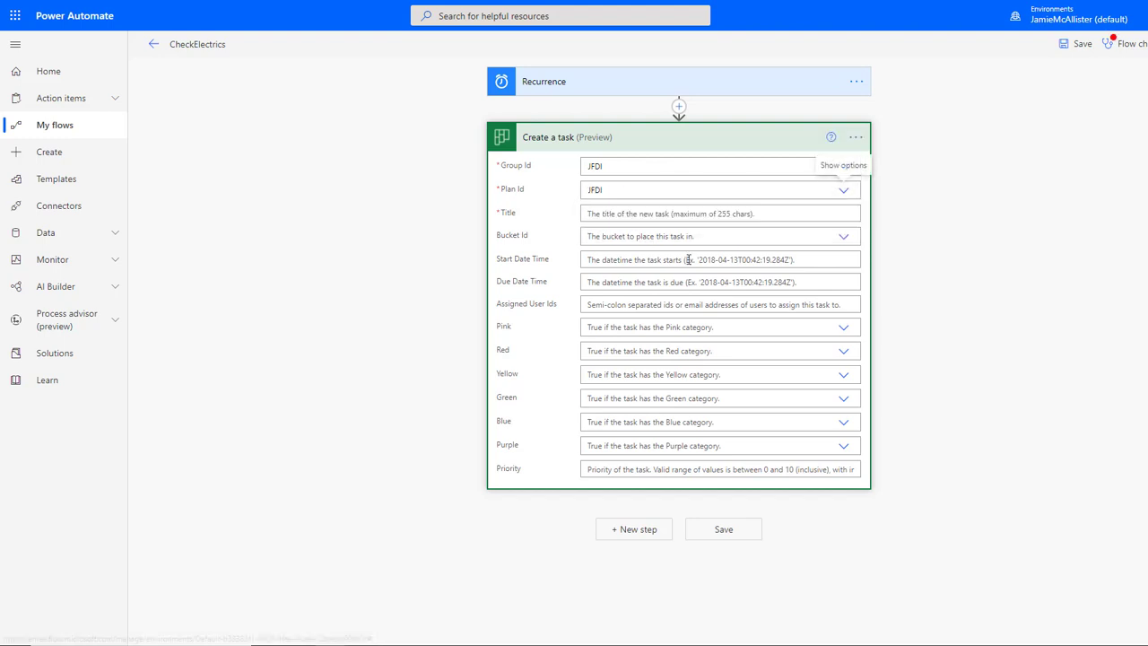
{"action": "left_click", "coordinate": [728, 213]}
{"action": "type", "text": "Check Electrical Cab"}
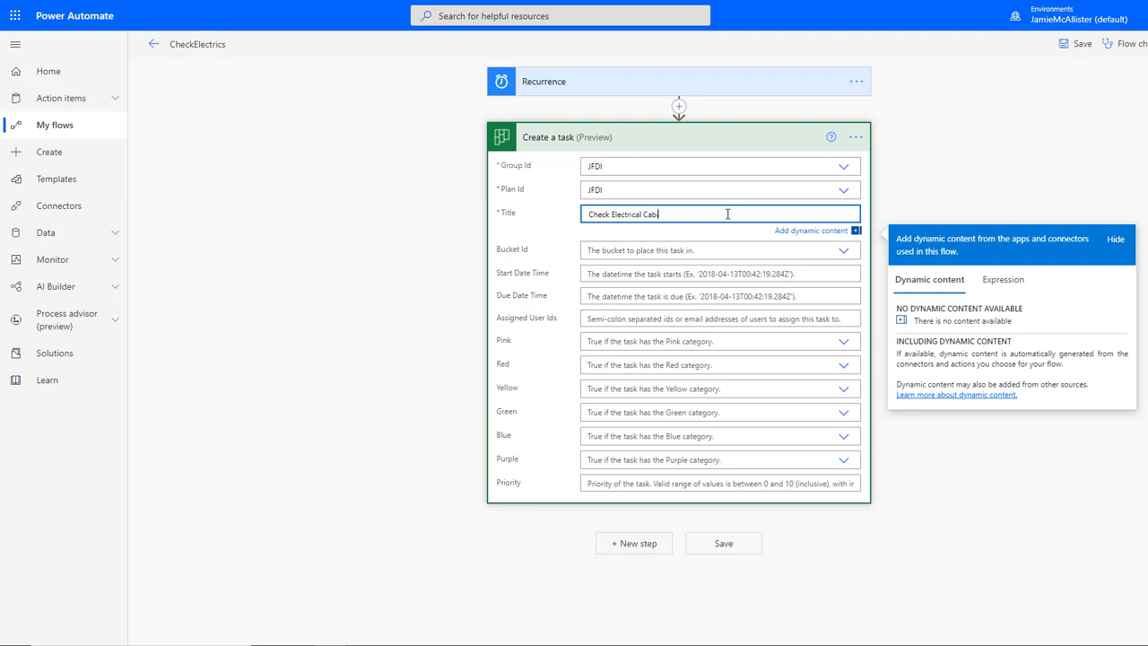
{"action": "type", "text": "net"}
{"action": "left_click", "coordinate": [731, 248]}
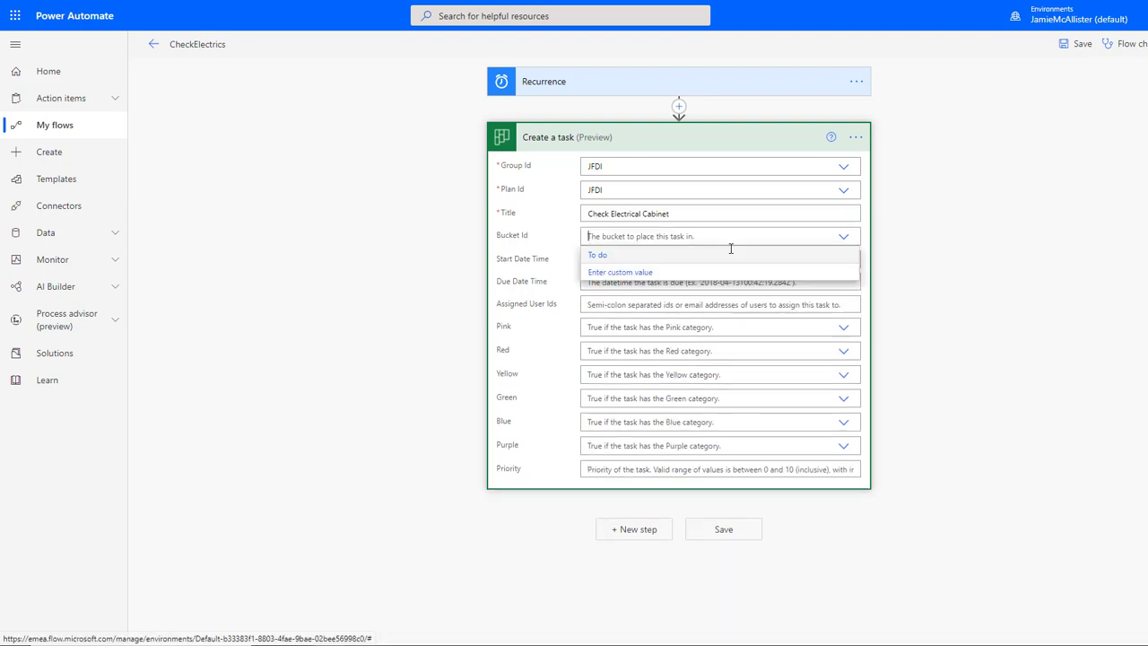
{"action": "left_click", "coordinate": [601, 255]}
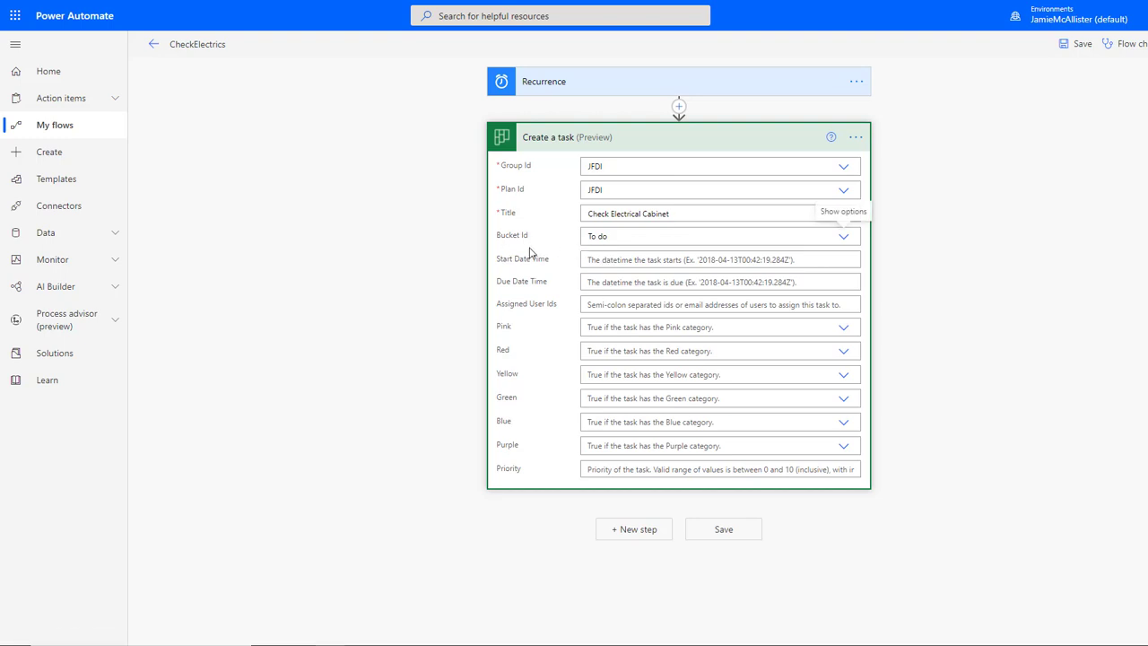
Step: Set the task's Start Date Time to the expression addDays(utcNow(),7)
{"action": "left_click", "coordinate": [605, 260]}
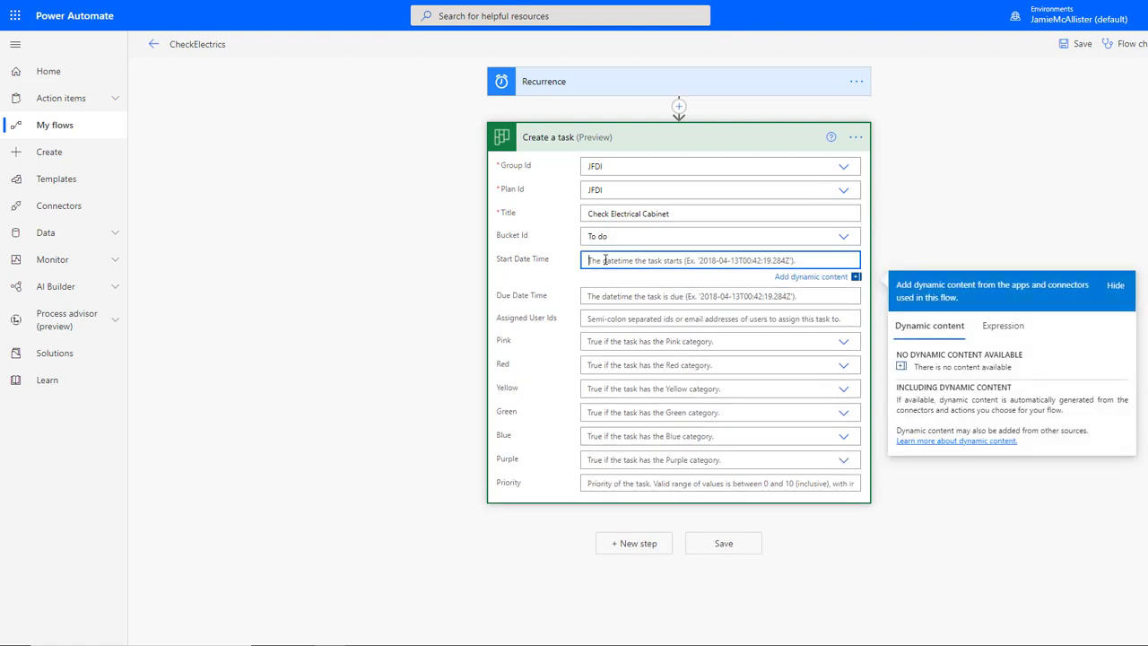
{"action": "left_click", "coordinate": [1004, 328]}
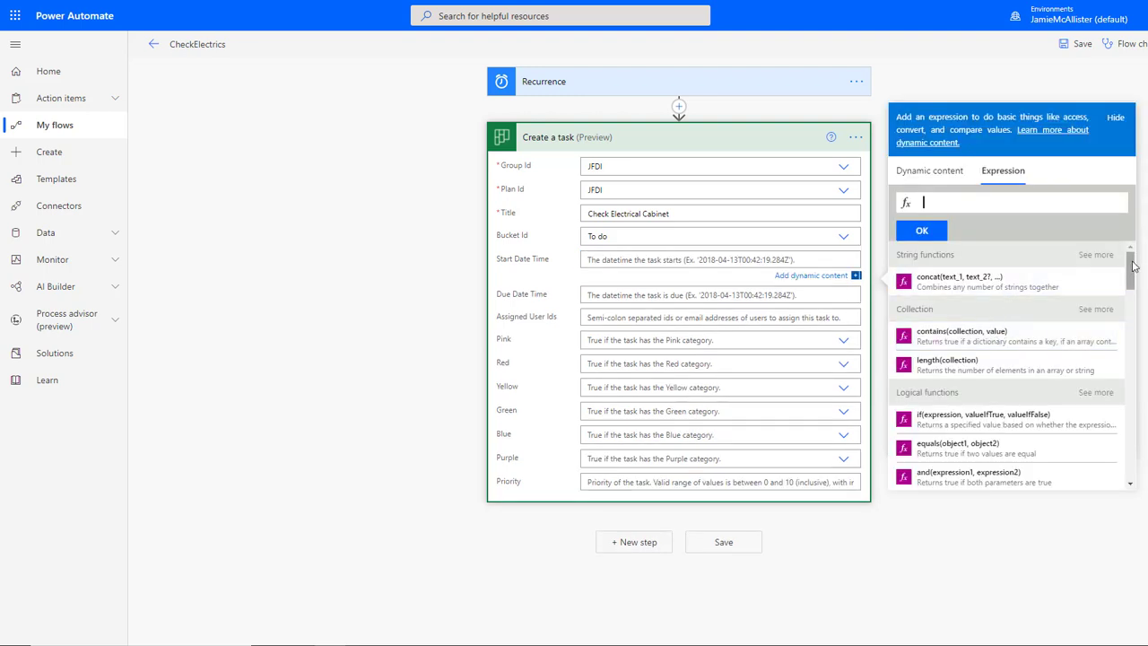
{"action": "left_click_drag", "start_coordinate": [1132, 269], "coordinate": [1132, 364]}
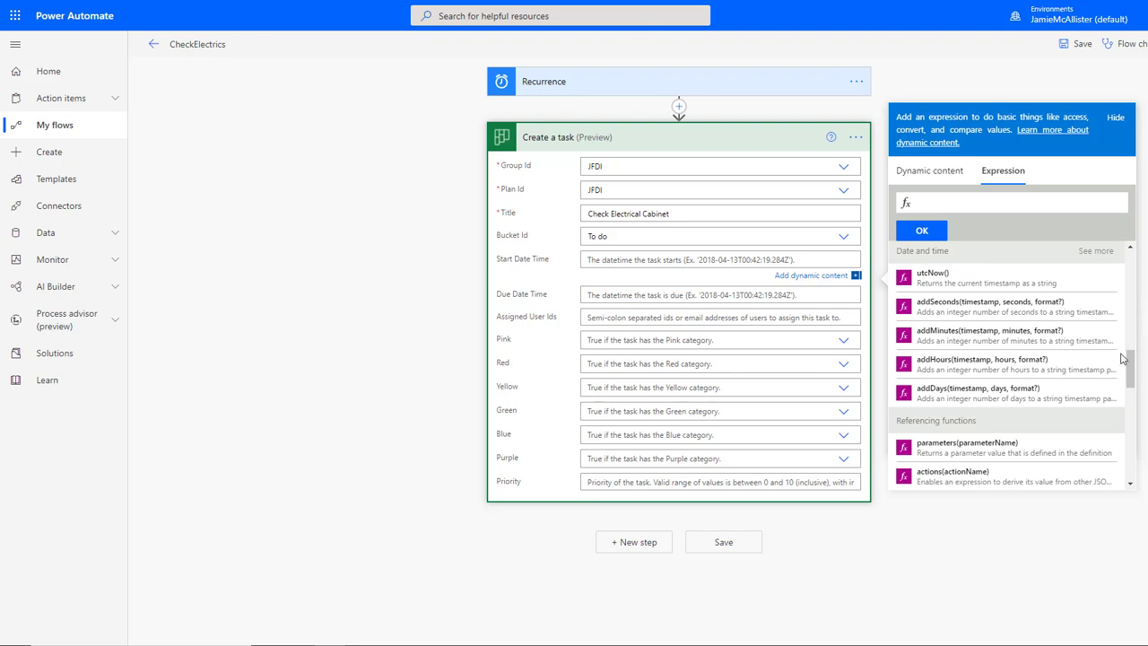
{"action": "left_click", "coordinate": [1098, 254]}
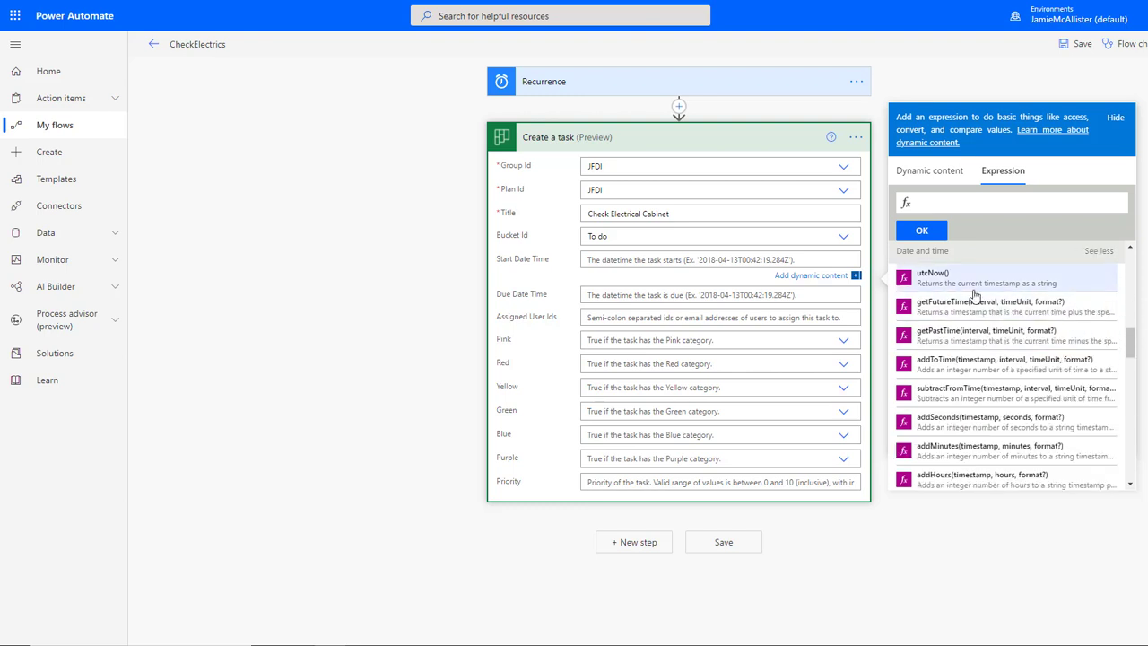
{"action": "left_click", "coordinate": [947, 284]}
{"action": "scroll", "coordinate": [1005, 359], "scroll_direction": "down", "scroll_amount": 3}
{"action": "left_click", "coordinate": [961, 363]}
{"action": "left_click_drag", "start_coordinate": [1003, 202], "coordinate": [959, 202]}
{"action": "key", "text": "ctrl+c"}
{"action": "key", "text": "BackSpace"}
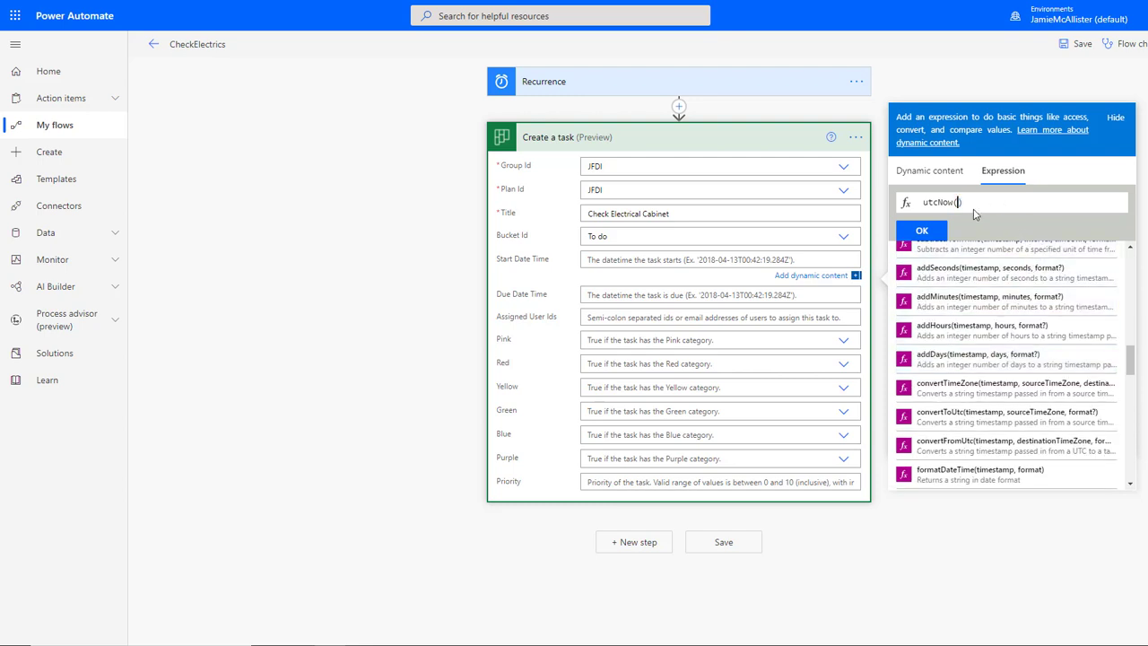
{"action": "left_click", "coordinate": [927, 202]}
{"action": "key", "text": "ctrl+v"}
{"action": "key", "text": "BackSpace"}
{"action": "type", "text": ","}
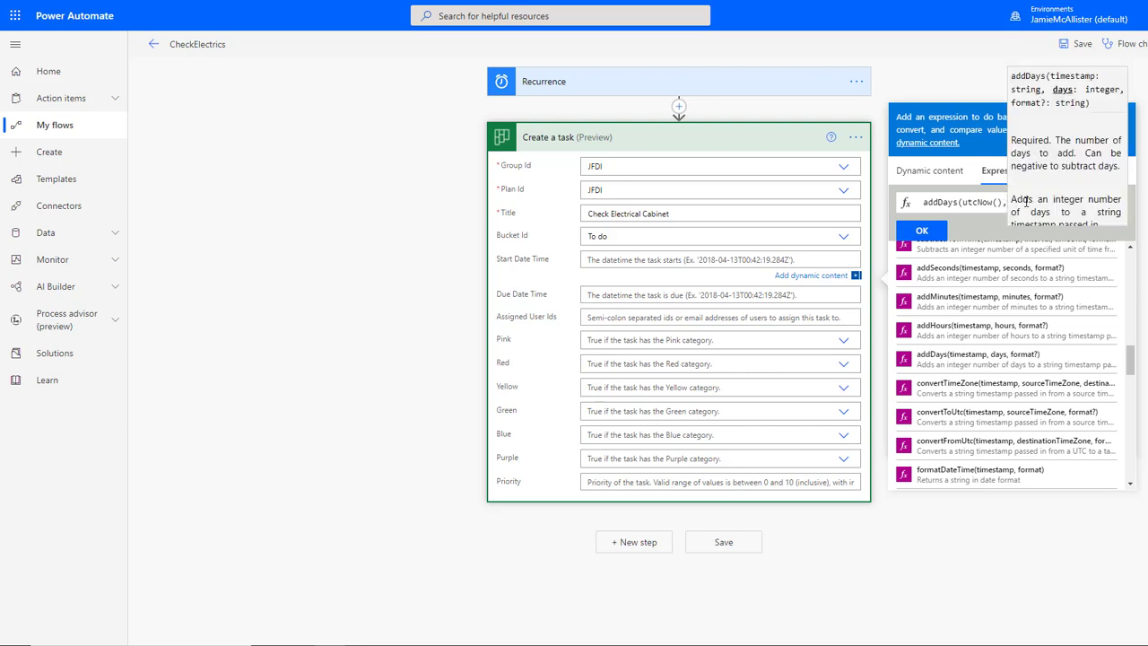
{"action": "type", "text": "7)"}
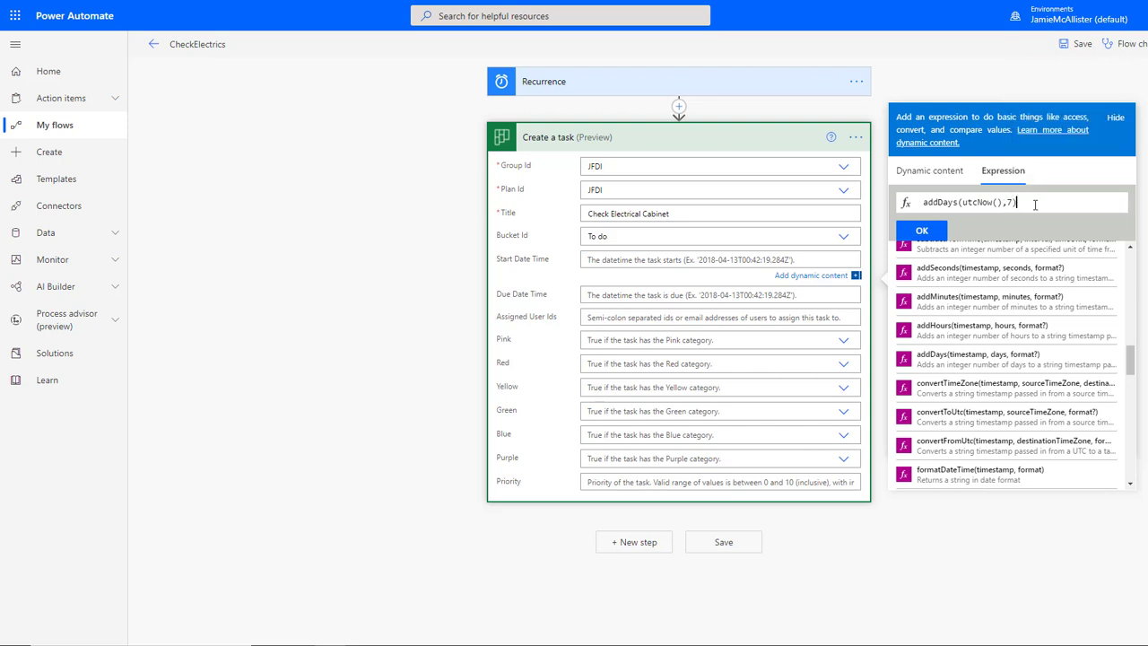
{"action": "left_click", "coordinate": [922, 230]}
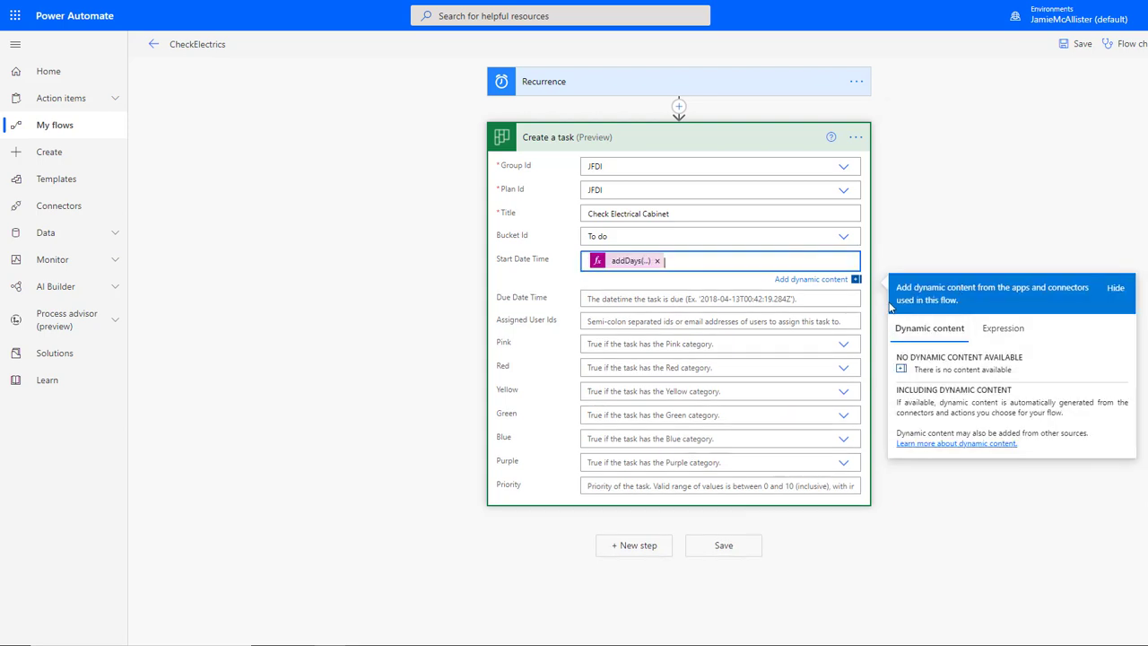
Step: Set the task's Due Date Time to the expression addDays(utcNow(),7)
{"action": "left_click", "coordinate": [644, 299]}
{"action": "left_click", "coordinate": [991, 354]}
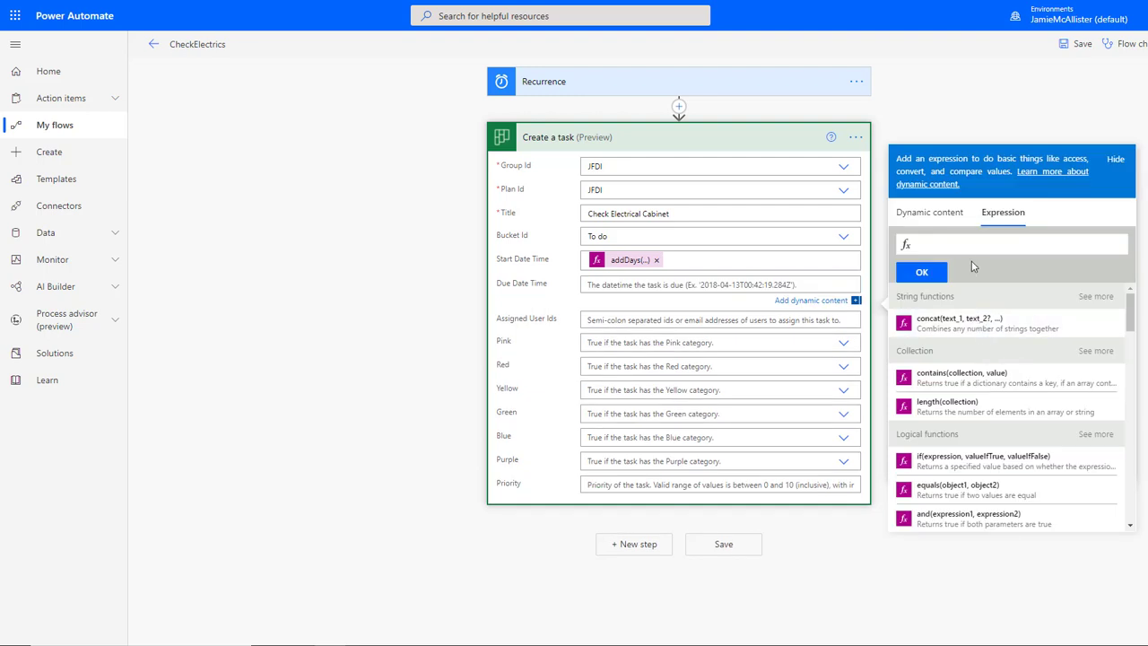
{"action": "scroll", "coordinate": [974, 372], "scroll_direction": "down", "scroll_amount": 5}
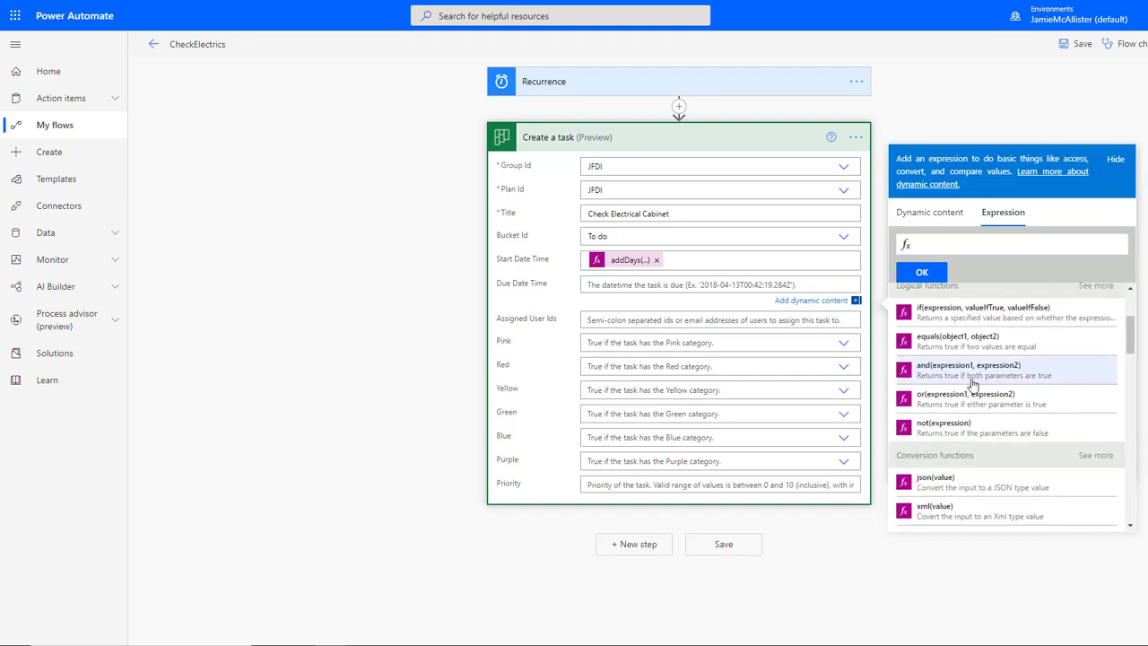
{"action": "scroll", "coordinate": [973, 383], "scroll_direction": "down", "scroll_amount": 10}
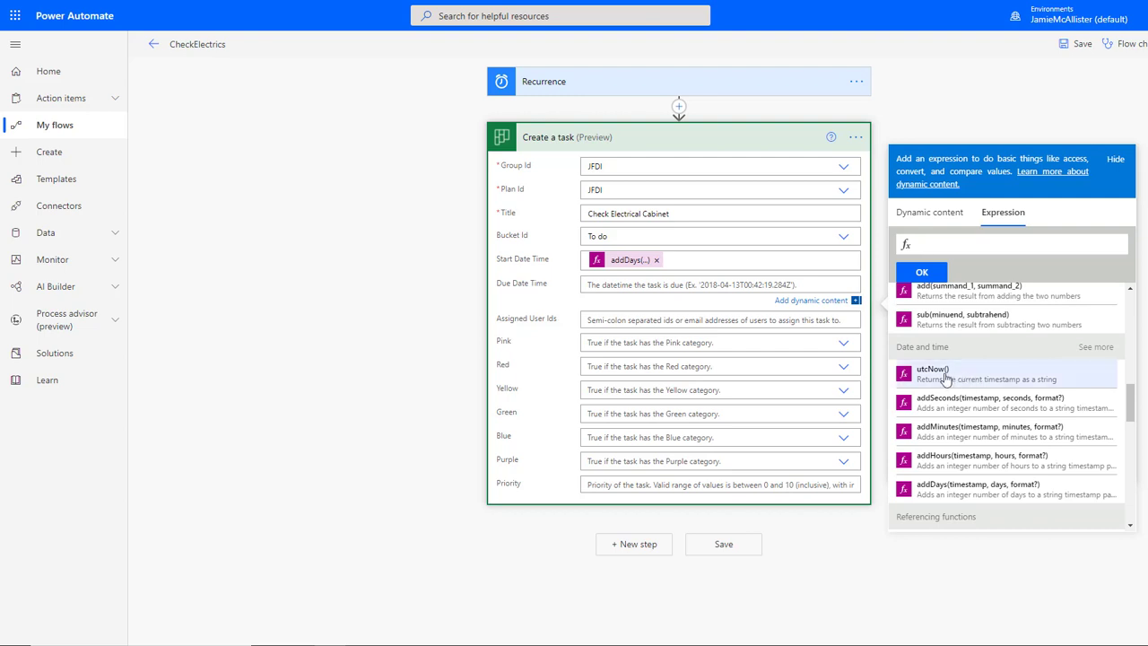
{"action": "left_click", "coordinate": [945, 378]}
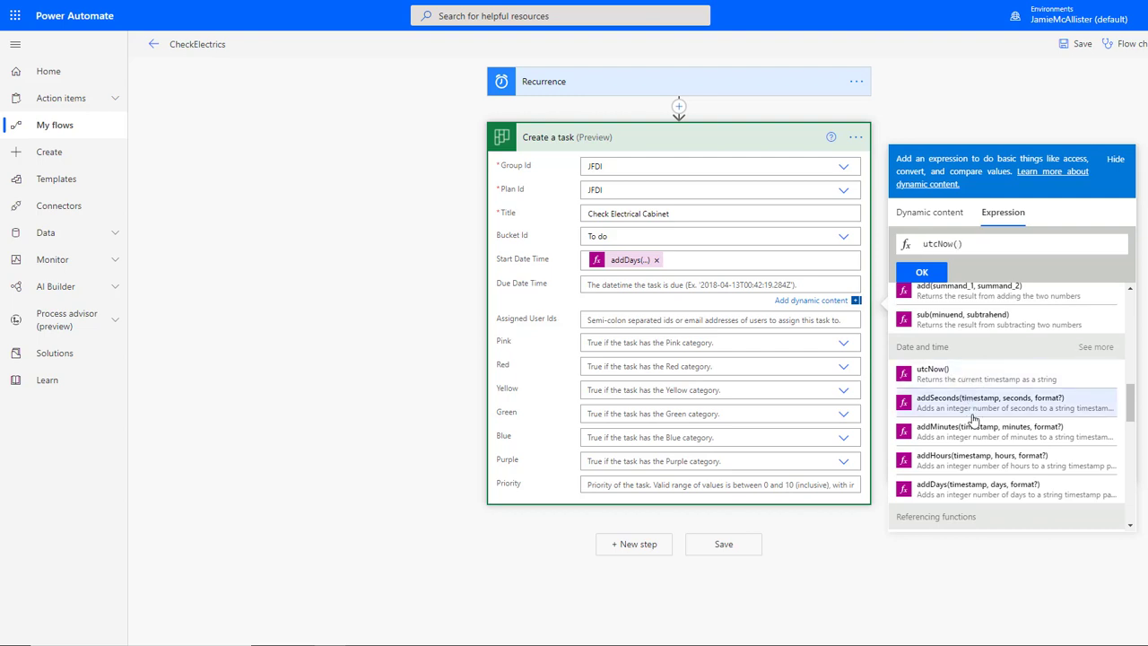
{"action": "scroll", "coordinate": [974, 417], "scroll_direction": "down", "scroll_amount": 1}
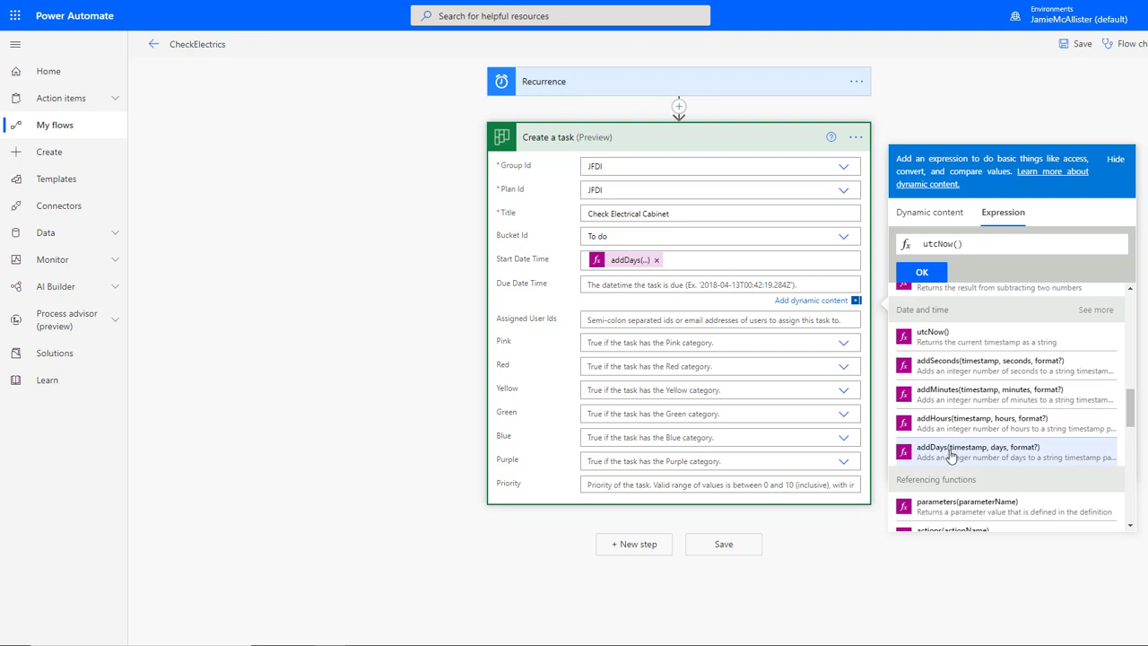
{"action": "left_click", "coordinate": [951, 455]}
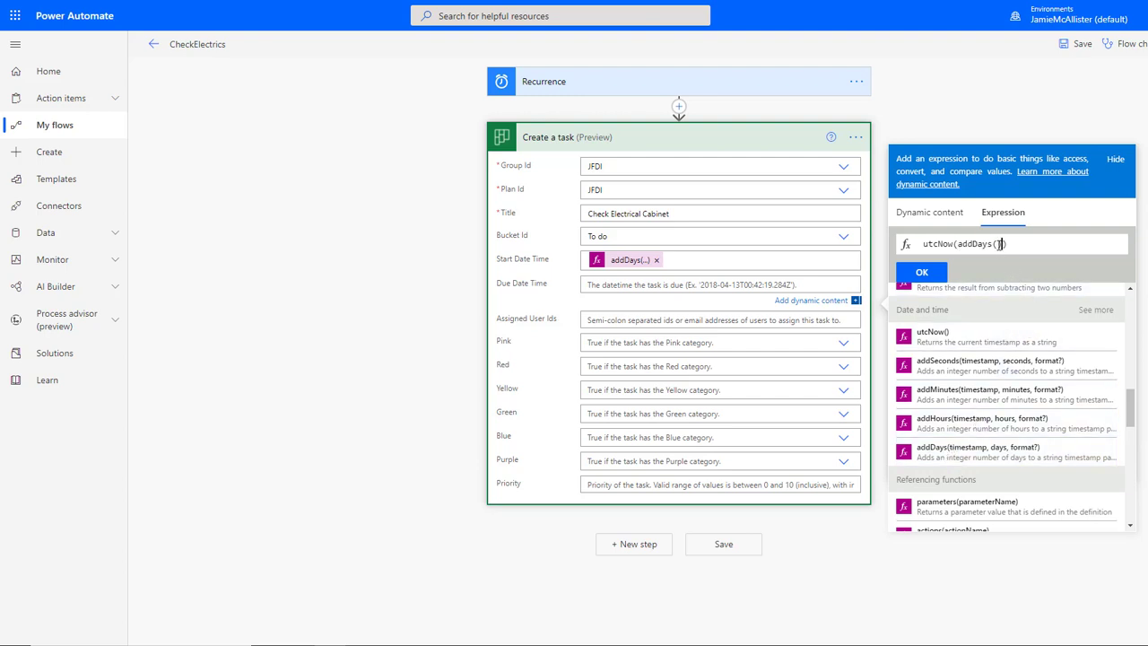
{"action": "left_click_drag", "start_coordinate": [1002, 243], "coordinate": [962, 244]}
{"action": "left_click", "coordinate": [995, 243]}
{"action": "left_click_drag", "start_coordinate": [1002, 243], "coordinate": [958, 244]}
{"action": "key", "text": "ctrl+c"}
{"action": "key", "text": "BackSpace"}
{"action": "key", "text": "ctrl+v"}
{"action": "key", "text": "BackSpace"}
{"action": "type", "text": ",7)"}
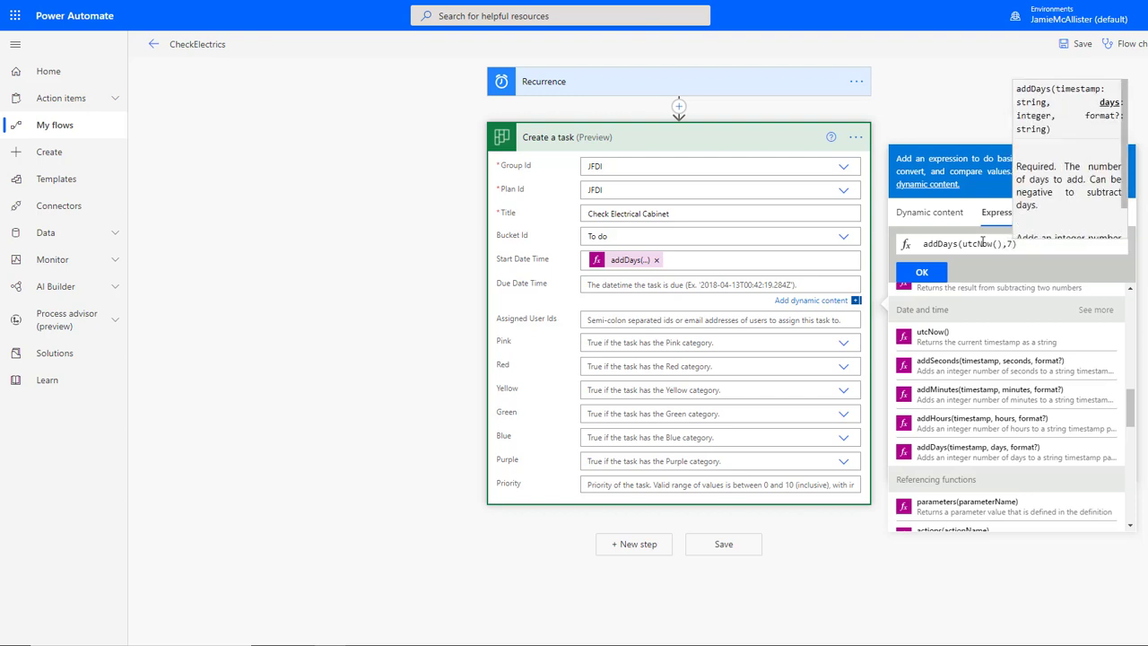
{"action": "left_click", "coordinate": [935, 275]}
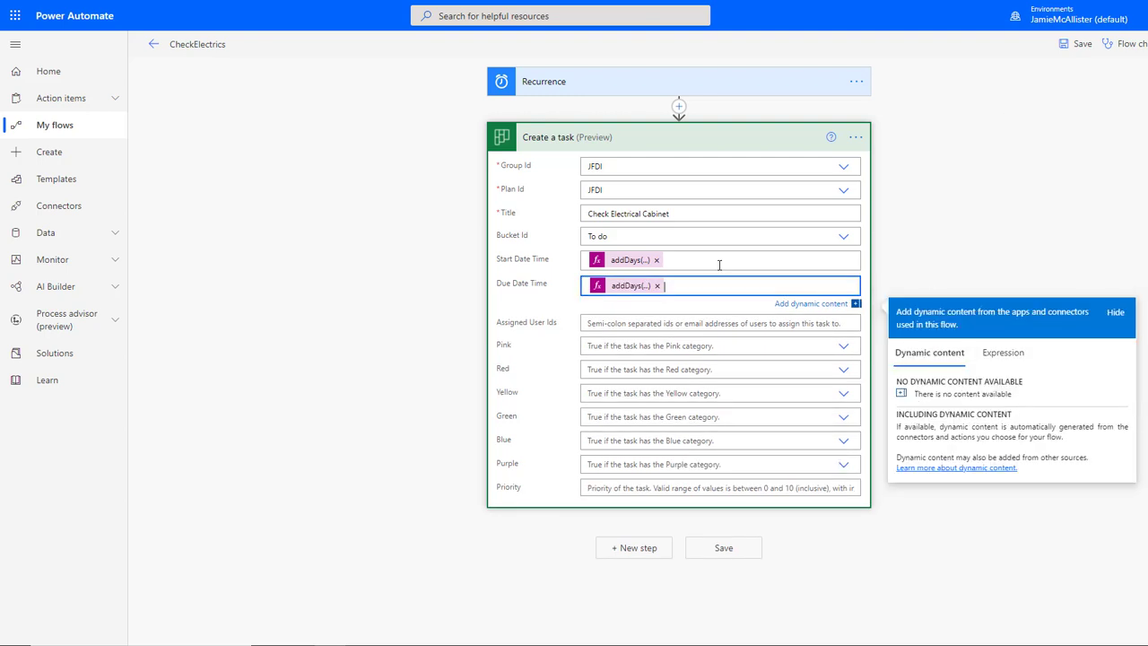
Step: Update the task's Start Date Time expression to addDays(utcNow(),1)
{"action": "left_click", "coordinate": [646, 264]}
{"action": "left_click", "coordinate": [1002, 370]}
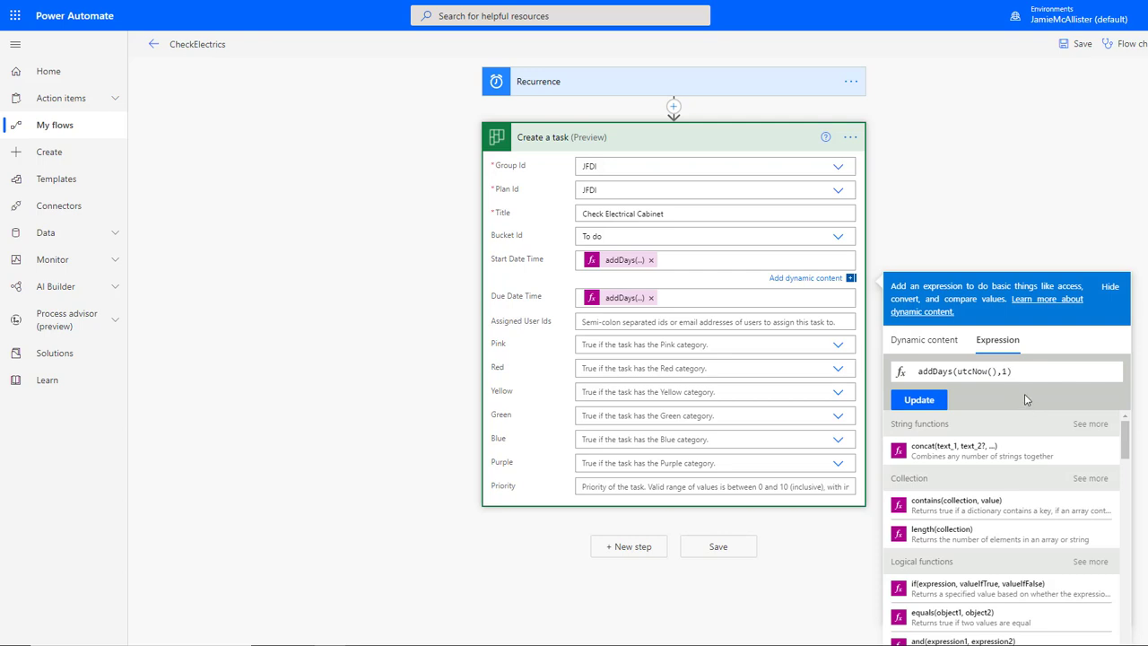
{"action": "type", "text": "1"}
{"action": "left_click", "coordinate": [917, 401]}
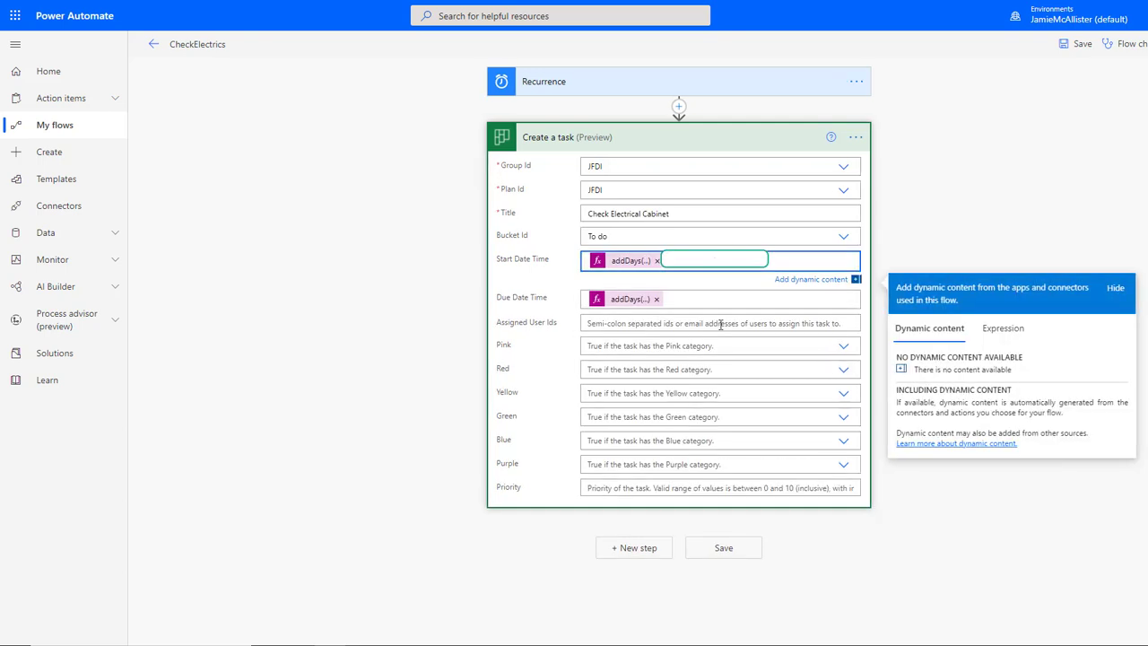
Step: Assign the task to the assignee's e-mail address under Assigned User Ids and save the flow
{"action": "left_click", "coordinate": [718, 323]}
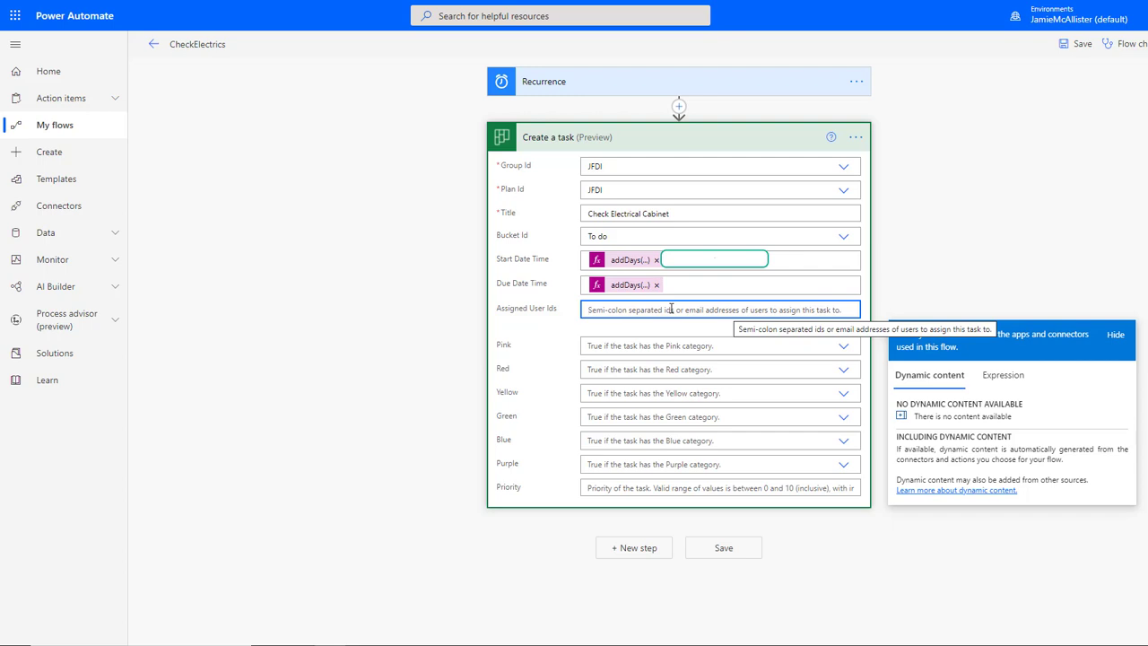
{"action": "key", "text": "ctrl+v"}
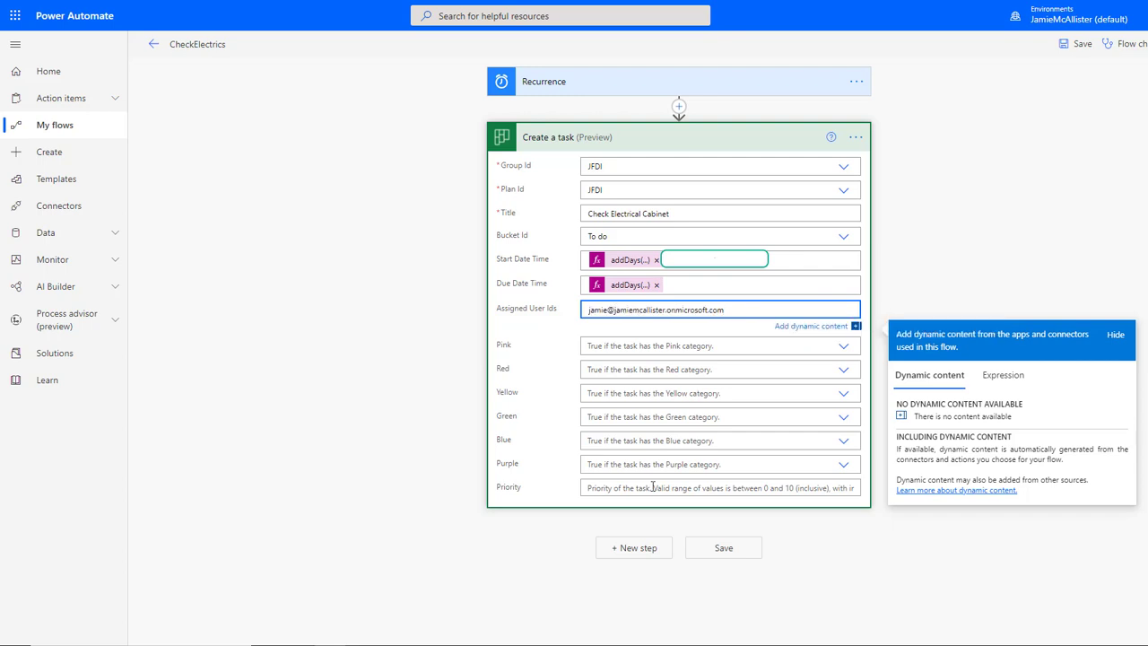
{"action": "left_click", "coordinate": [724, 548]}
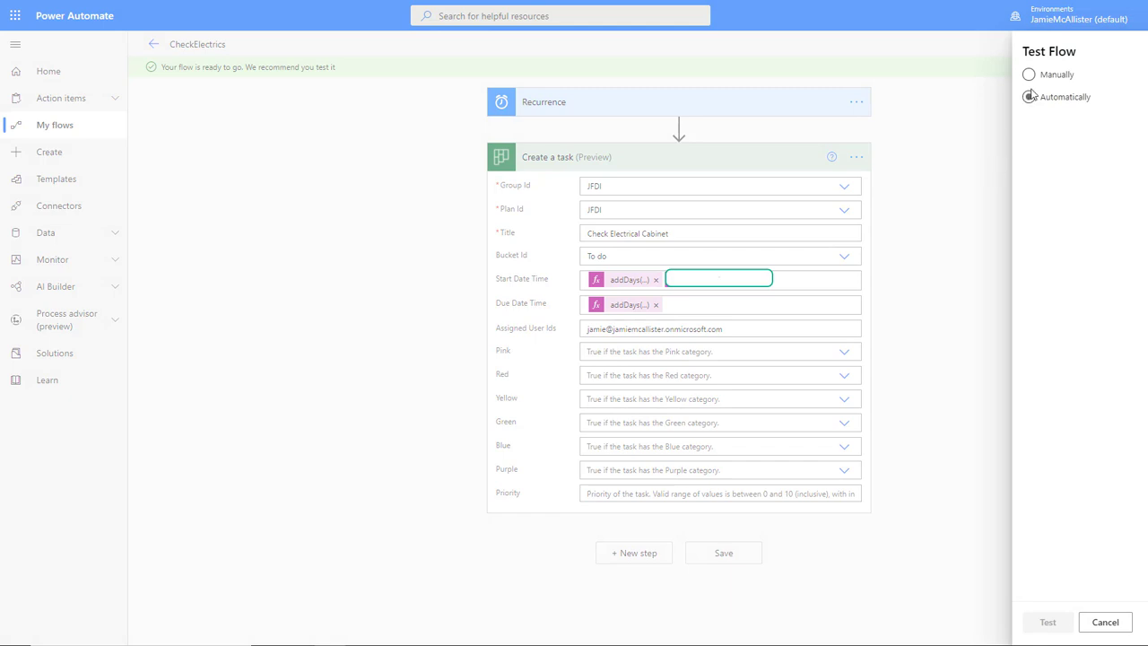
Step: Test the CheckElectrics flow manually by running it once, and close the run confirmation
{"action": "left_click", "coordinate": [1029, 74]}
{"action": "left_click", "coordinate": [1046, 620]}
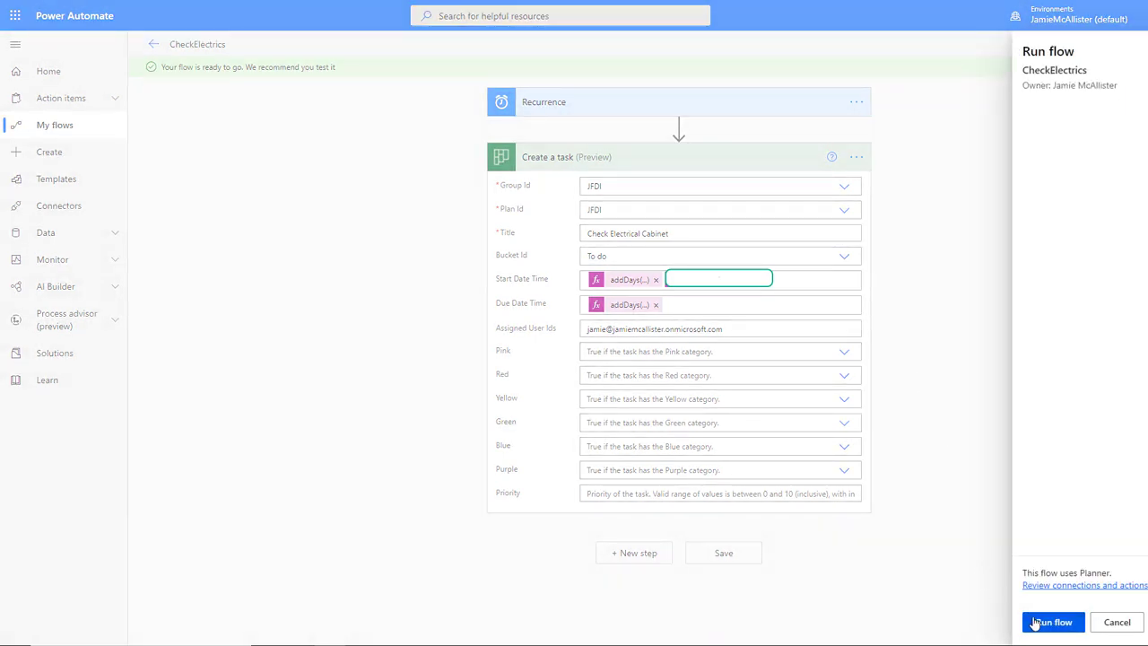
{"action": "left_click", "coordinate": [1050, 622]}
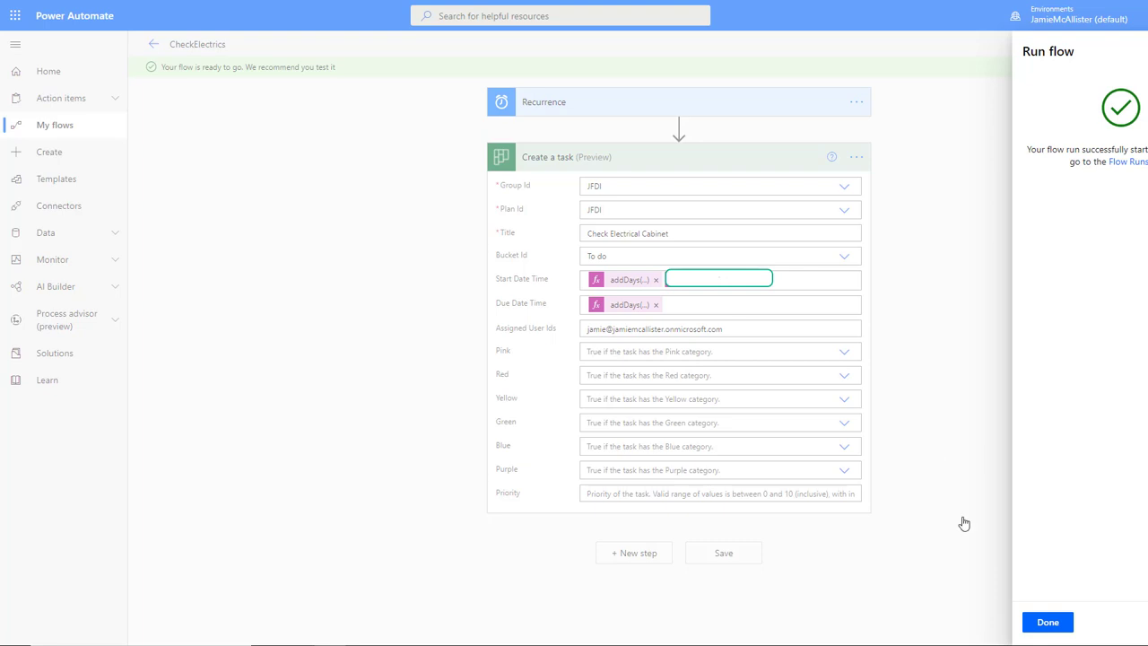
{"action": "left_click", "coordinate": [1048, 622]}
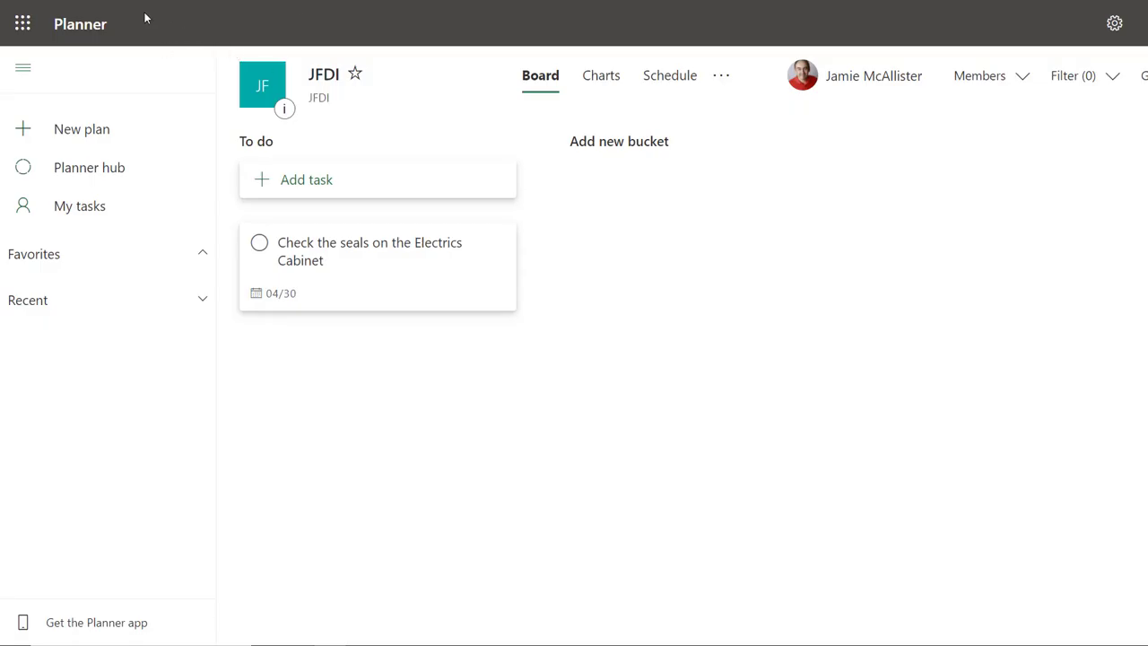
Step: Switch to Planner and reload the JFDI board to check for the task generated by the flow
{"action": "left_click", "coordinate": [89, 2]}
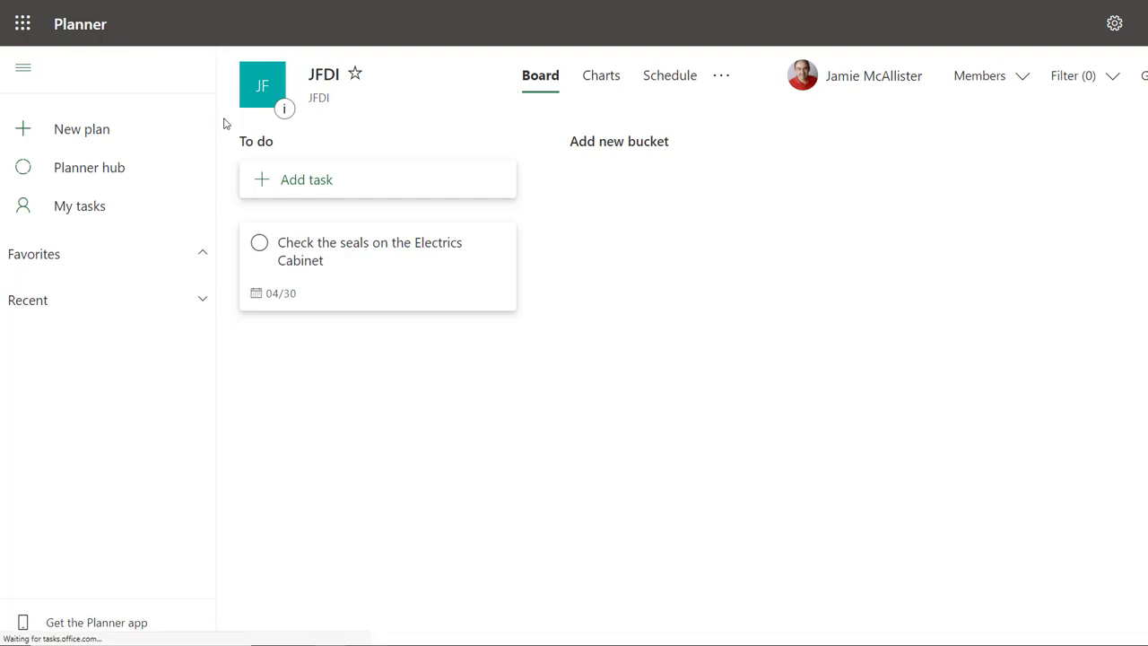